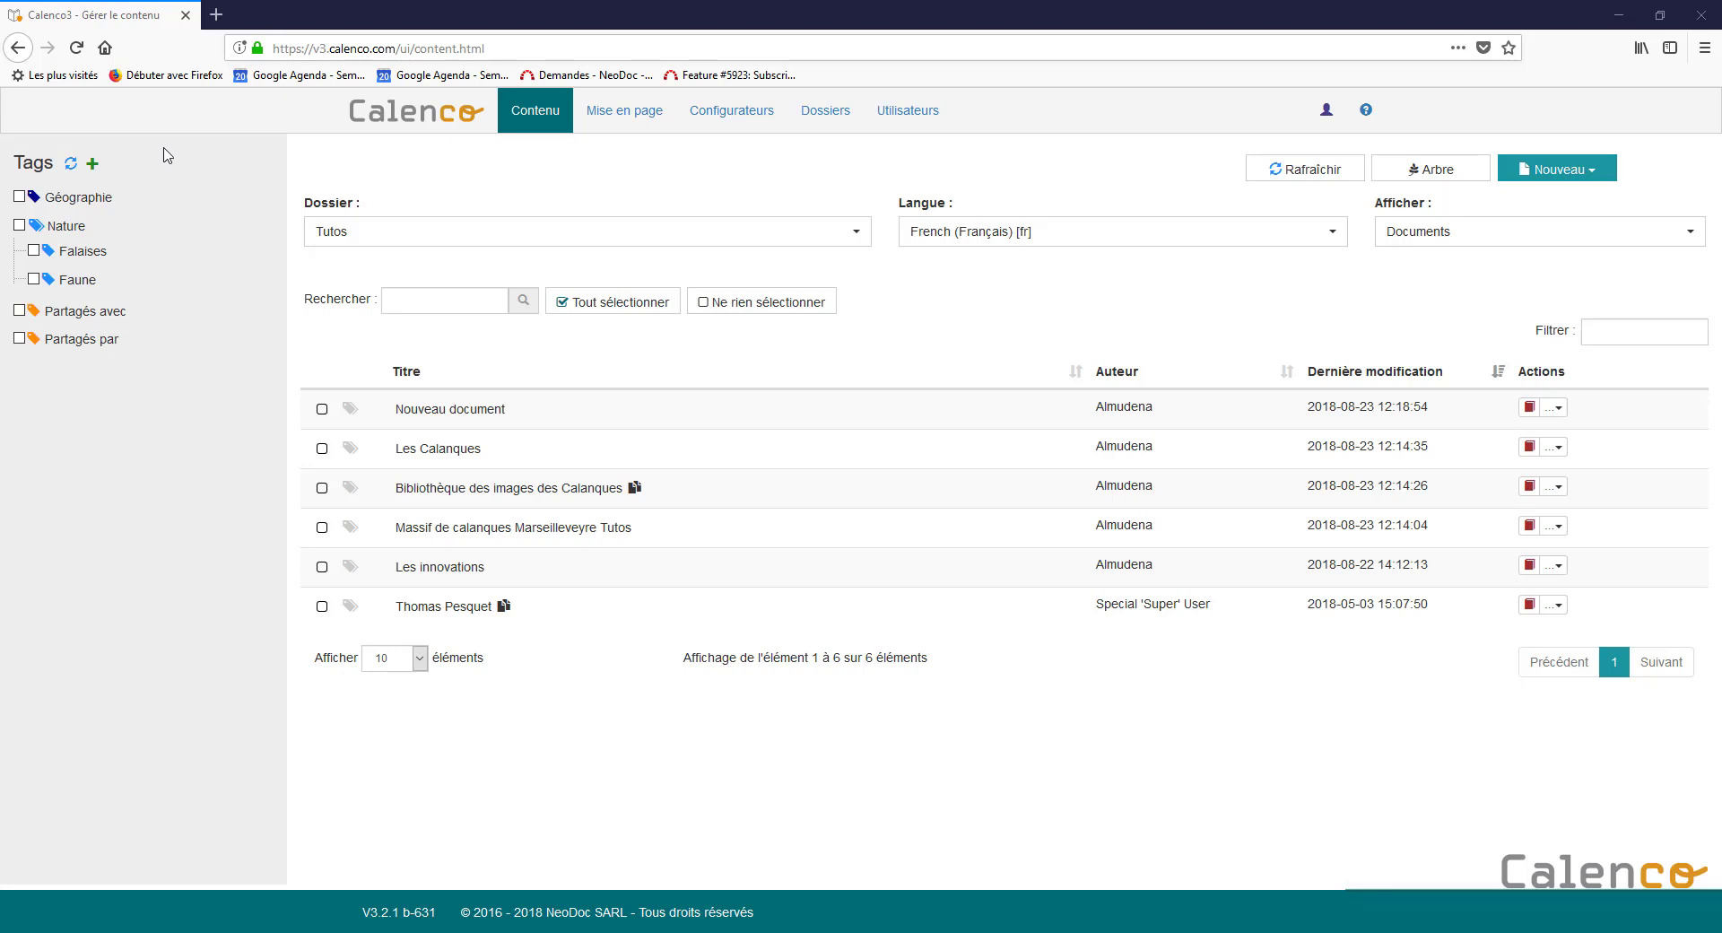
Step: Create a new top-level tag named Sciences
click(91, 164)
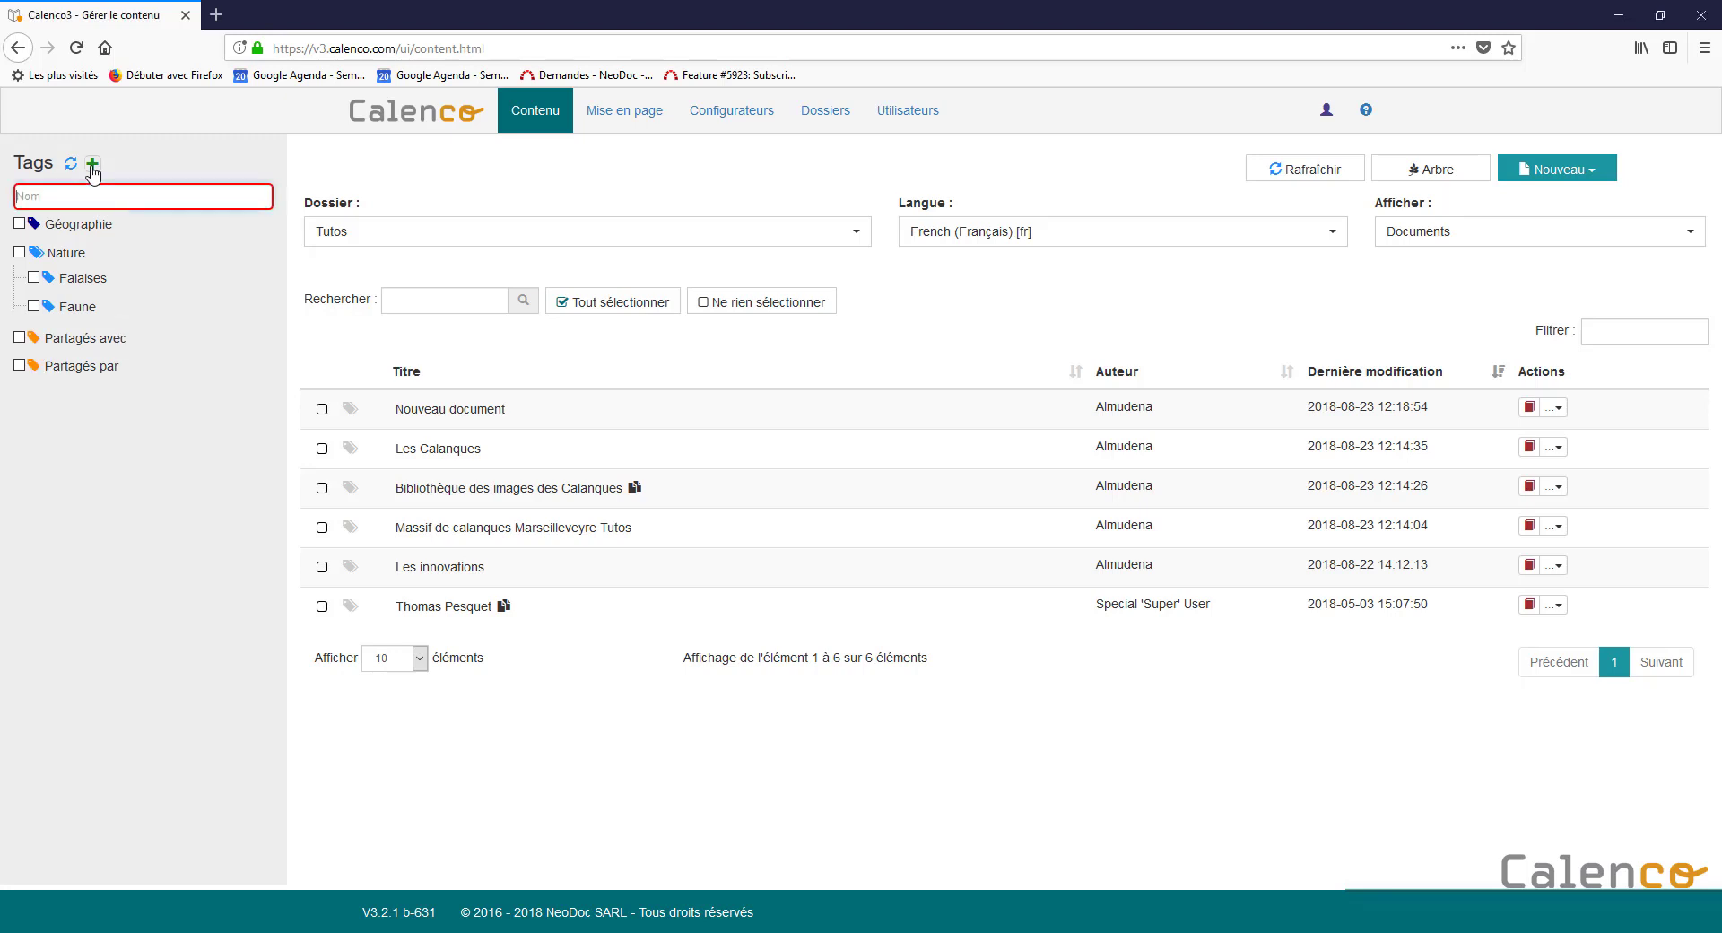
text(Science)
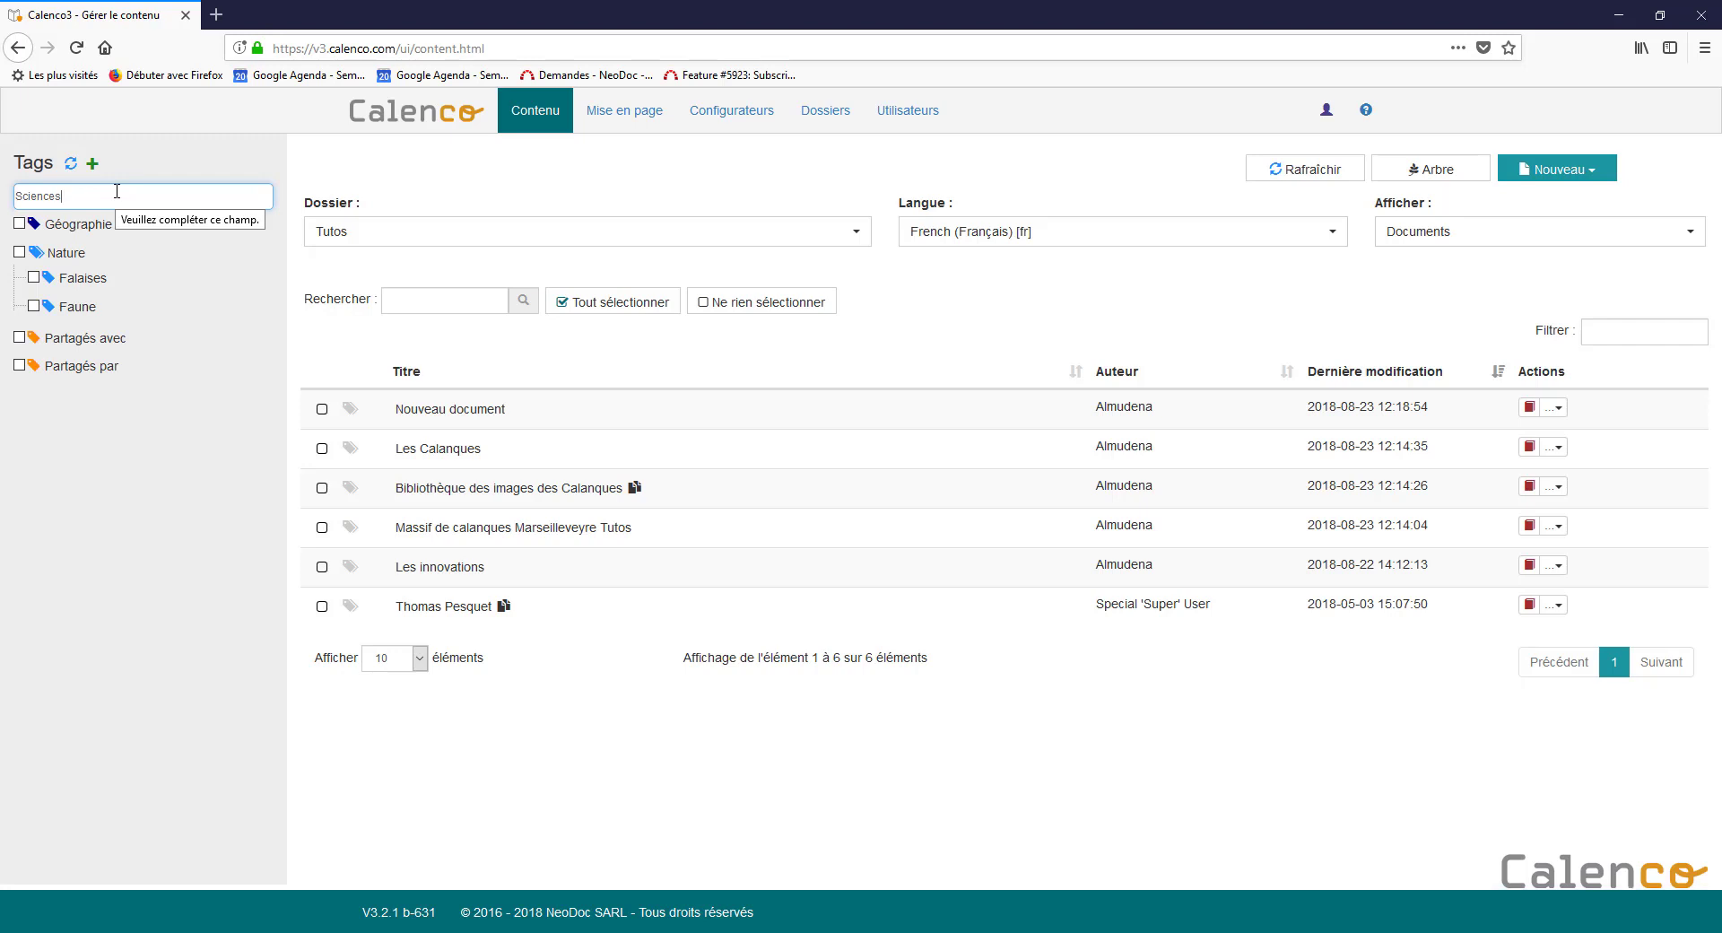
text(s)
key(Return)
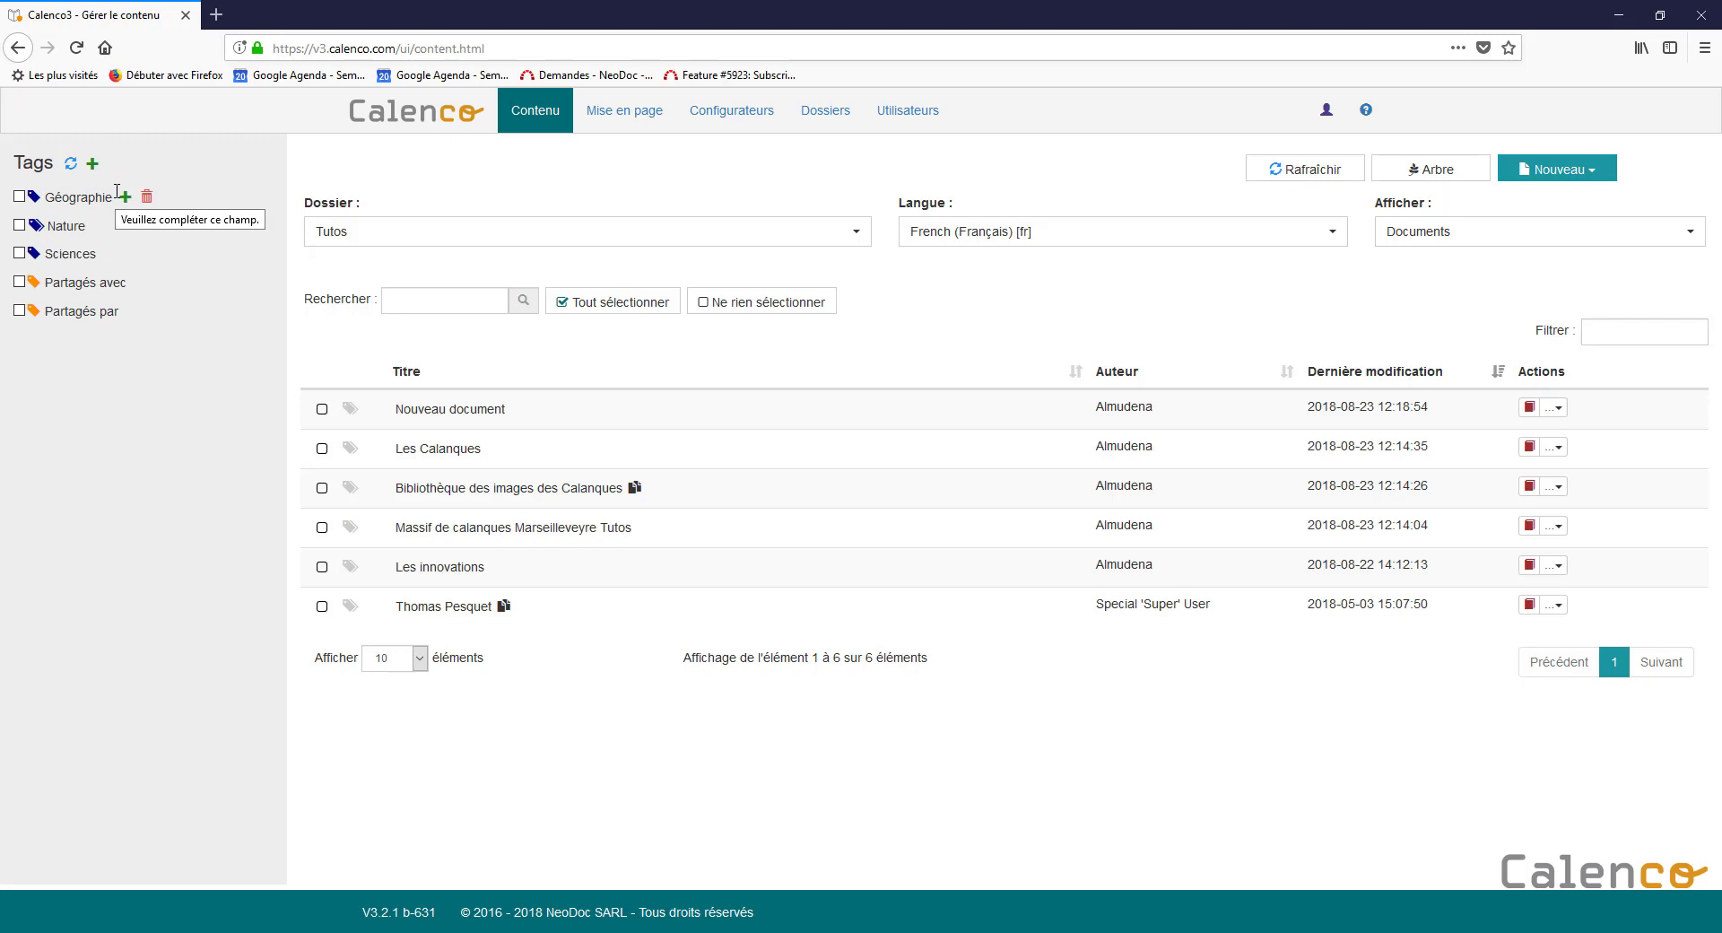
Step: Create a Techniques sub-tag under the Sciences tag and delete that sub-tag
click(107, 254)
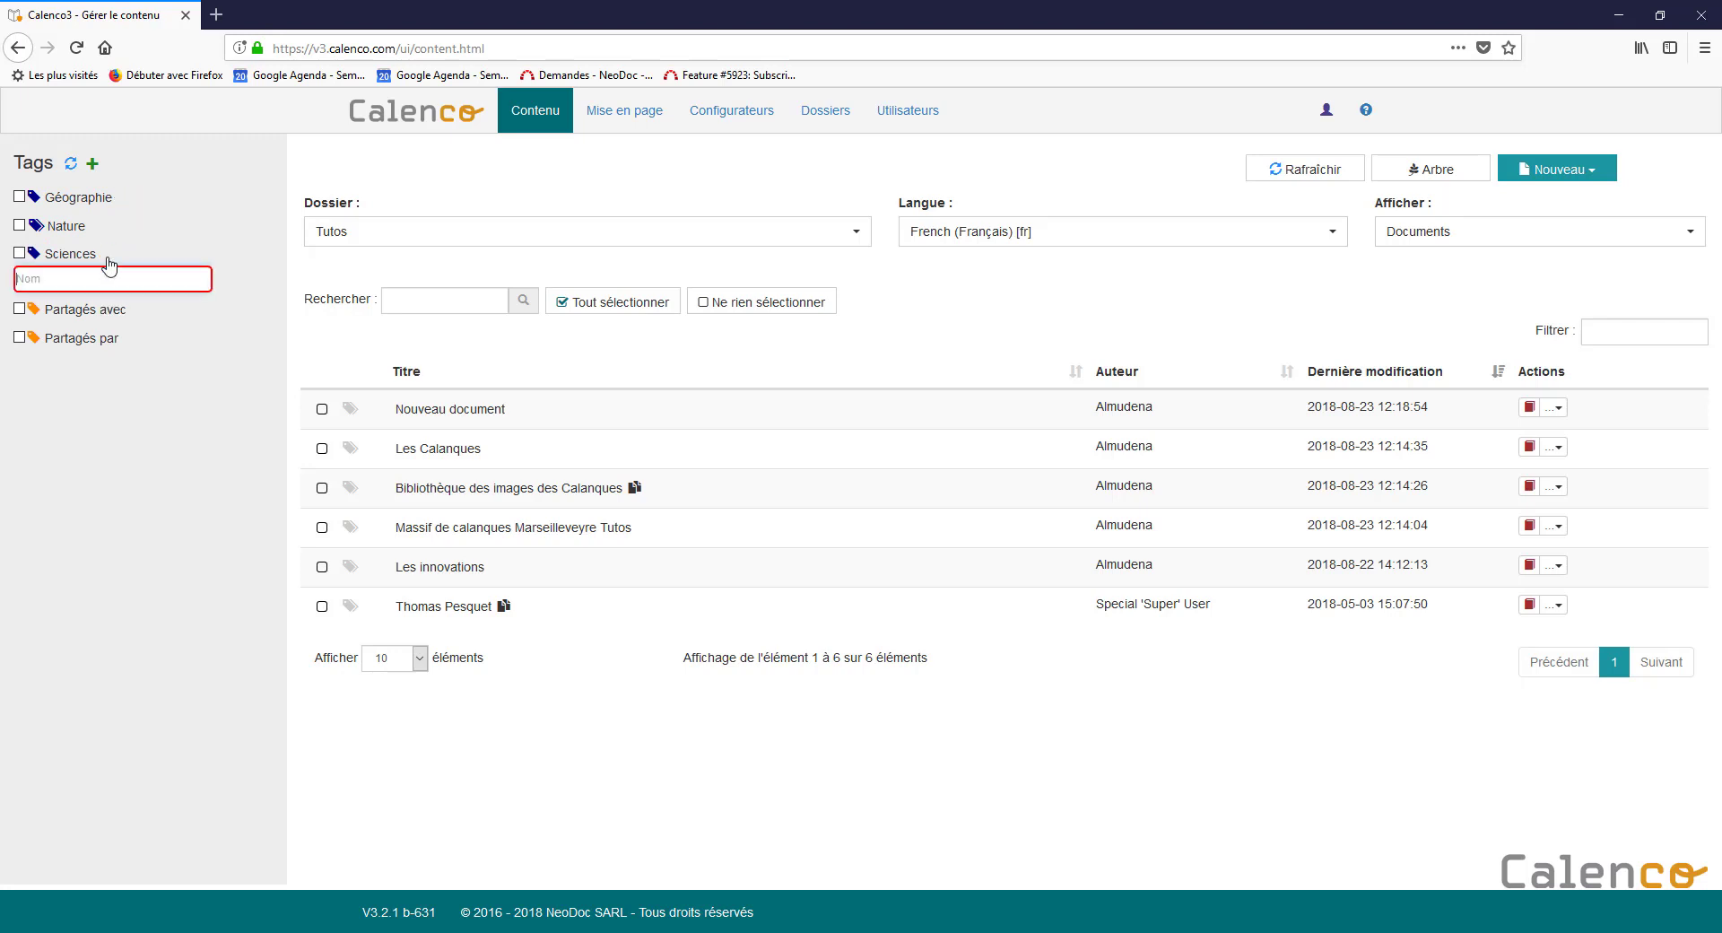
text(Te)
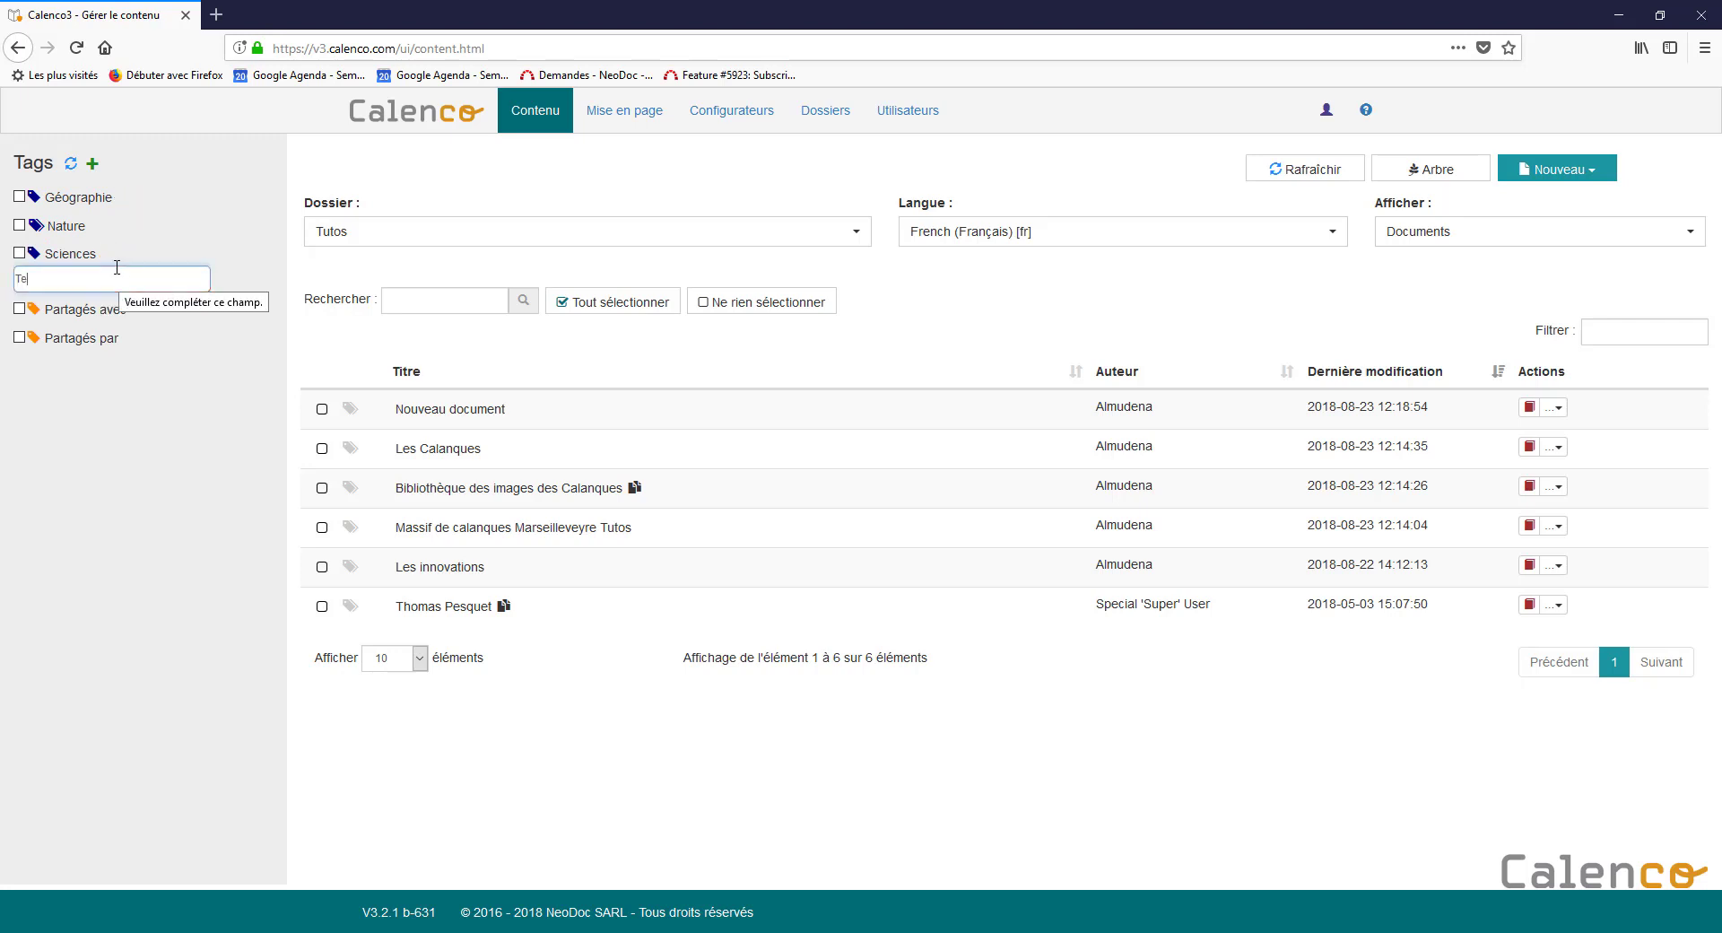
text(chniques)
key(Return)
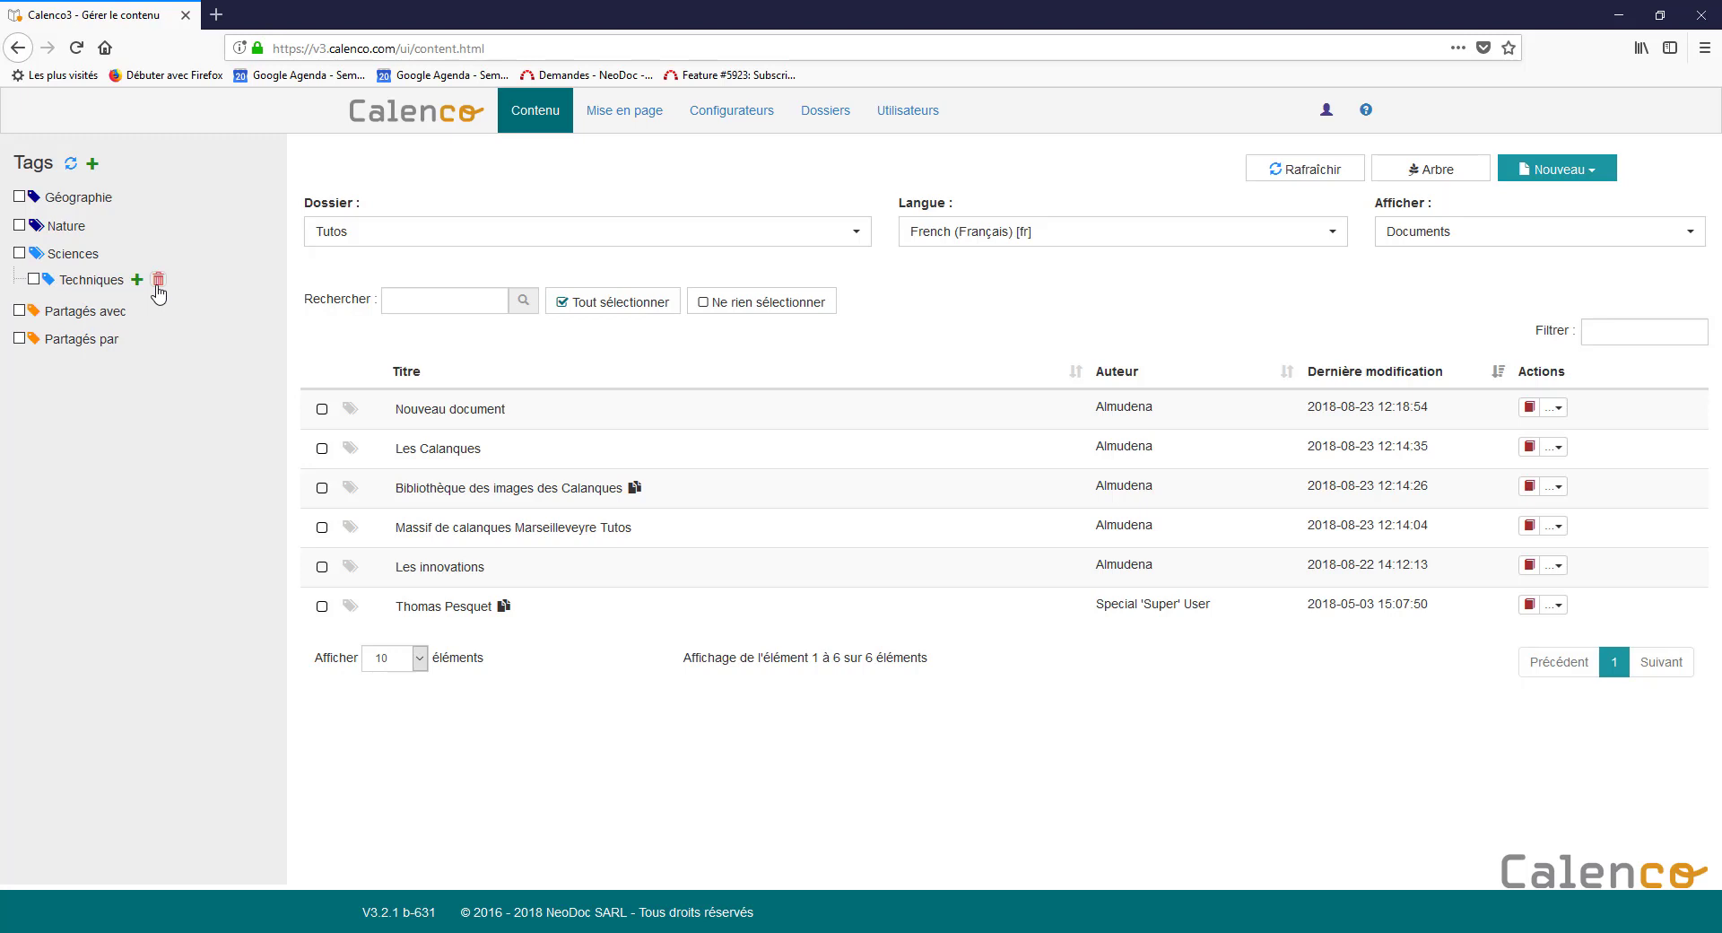
click(158, 279)
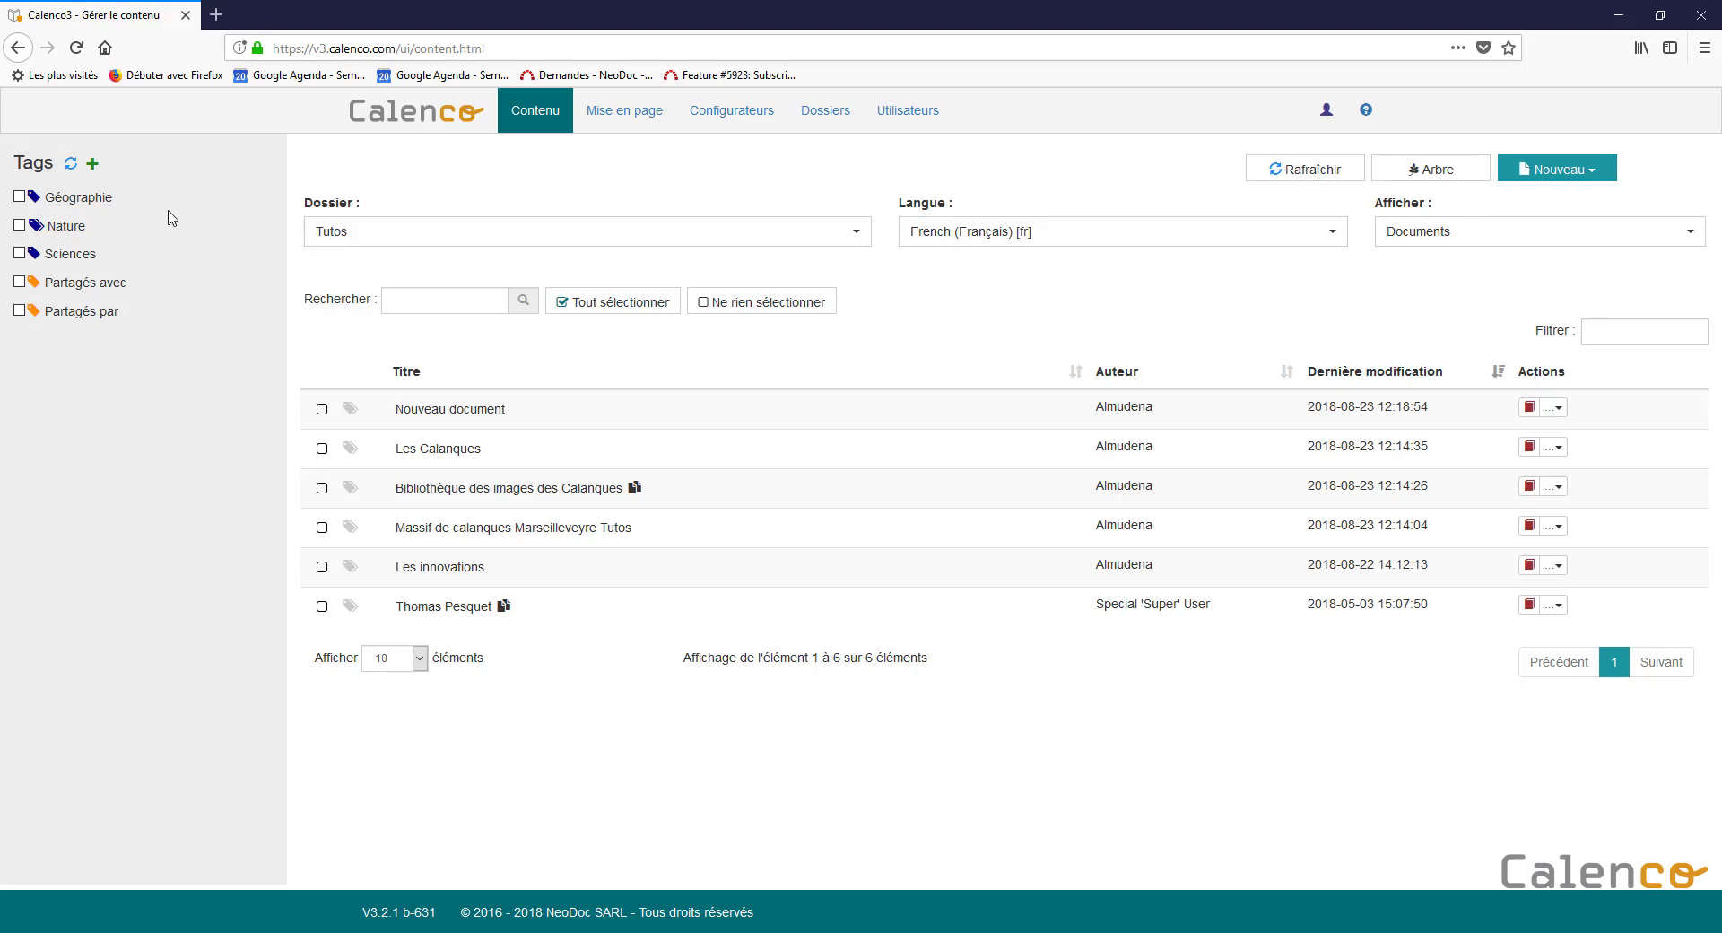
Step: Tag Nouveau document and Bibliothèque des images des Calanques with Falaises, and Massif de calanques Marseilleveyre Tutos with Sciences and Faune
click(37, 229)
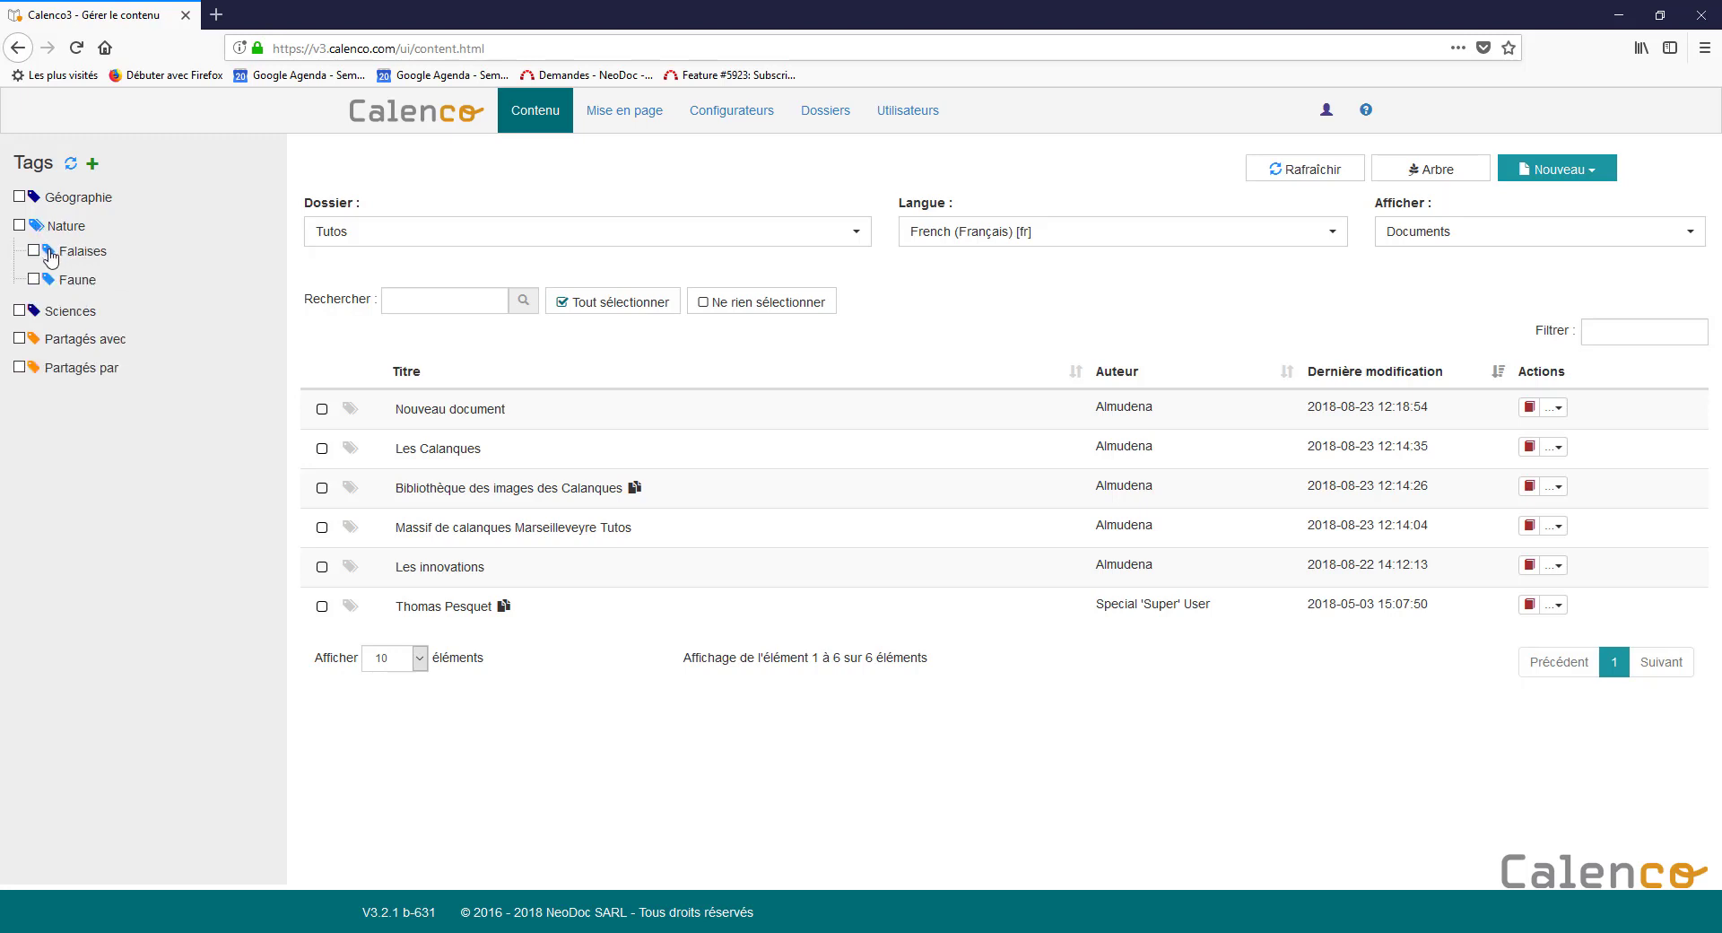
drag(52, 258, 353, 496)
drag(32, 314, 349, 529)
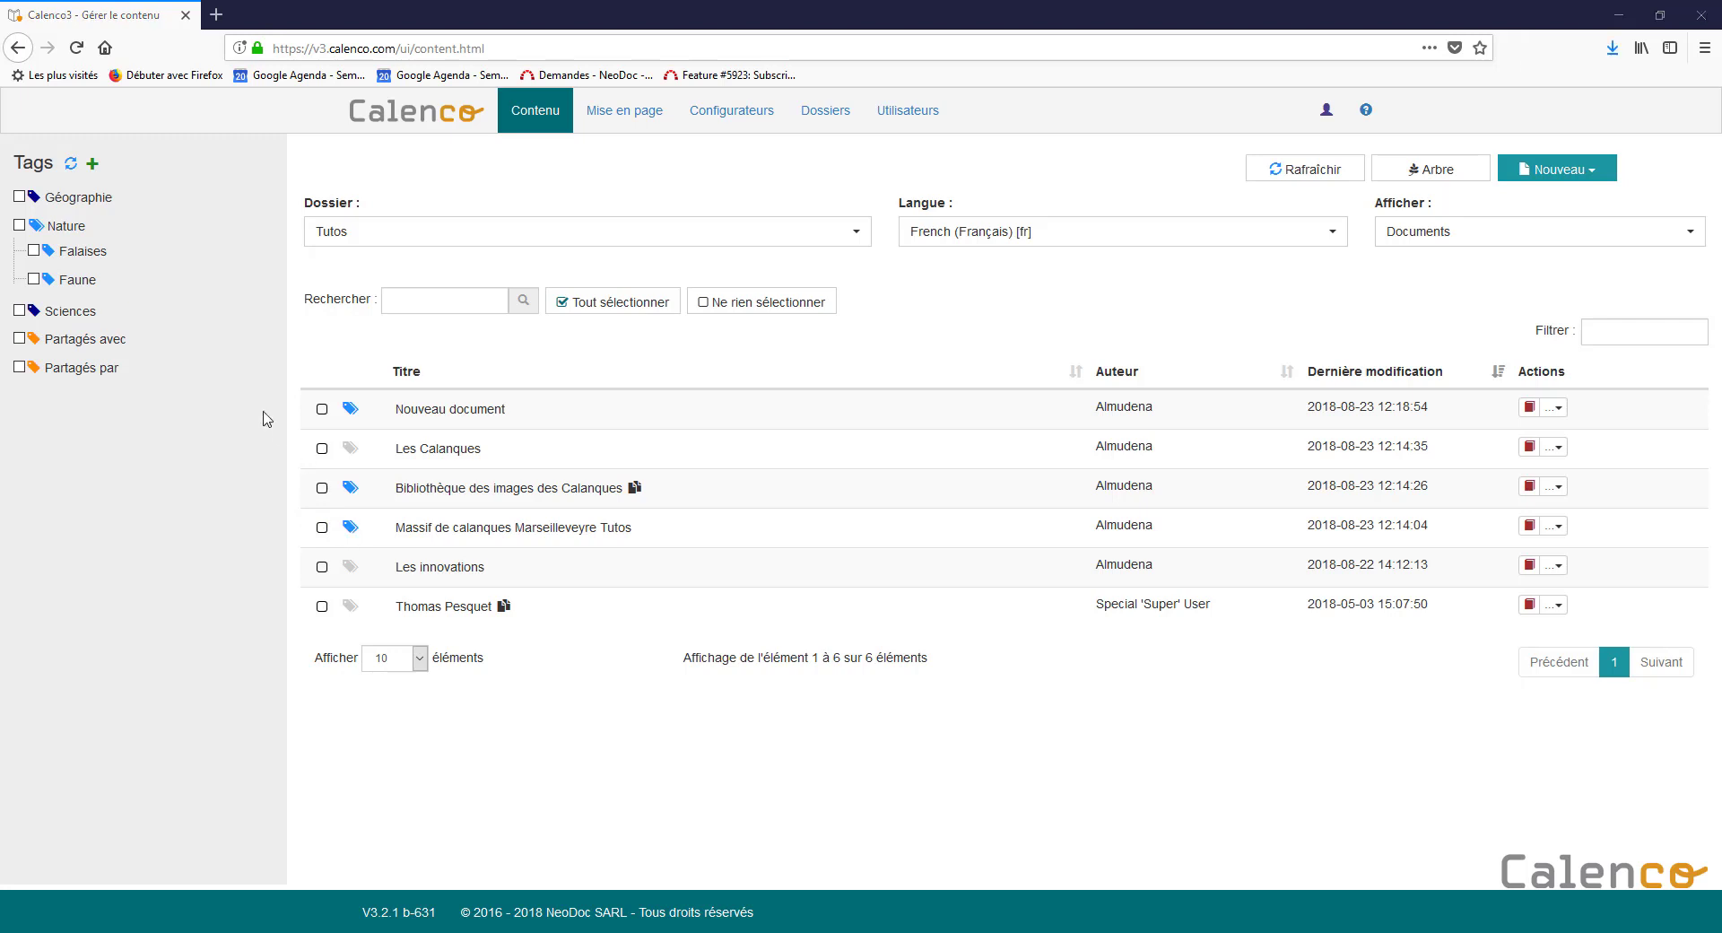
drag(45, 280, 351, 530)
Step: Remove the Sciences and Faune tags from the document Massif de calanques Marseilleveyre Tutos
click(351, 528)
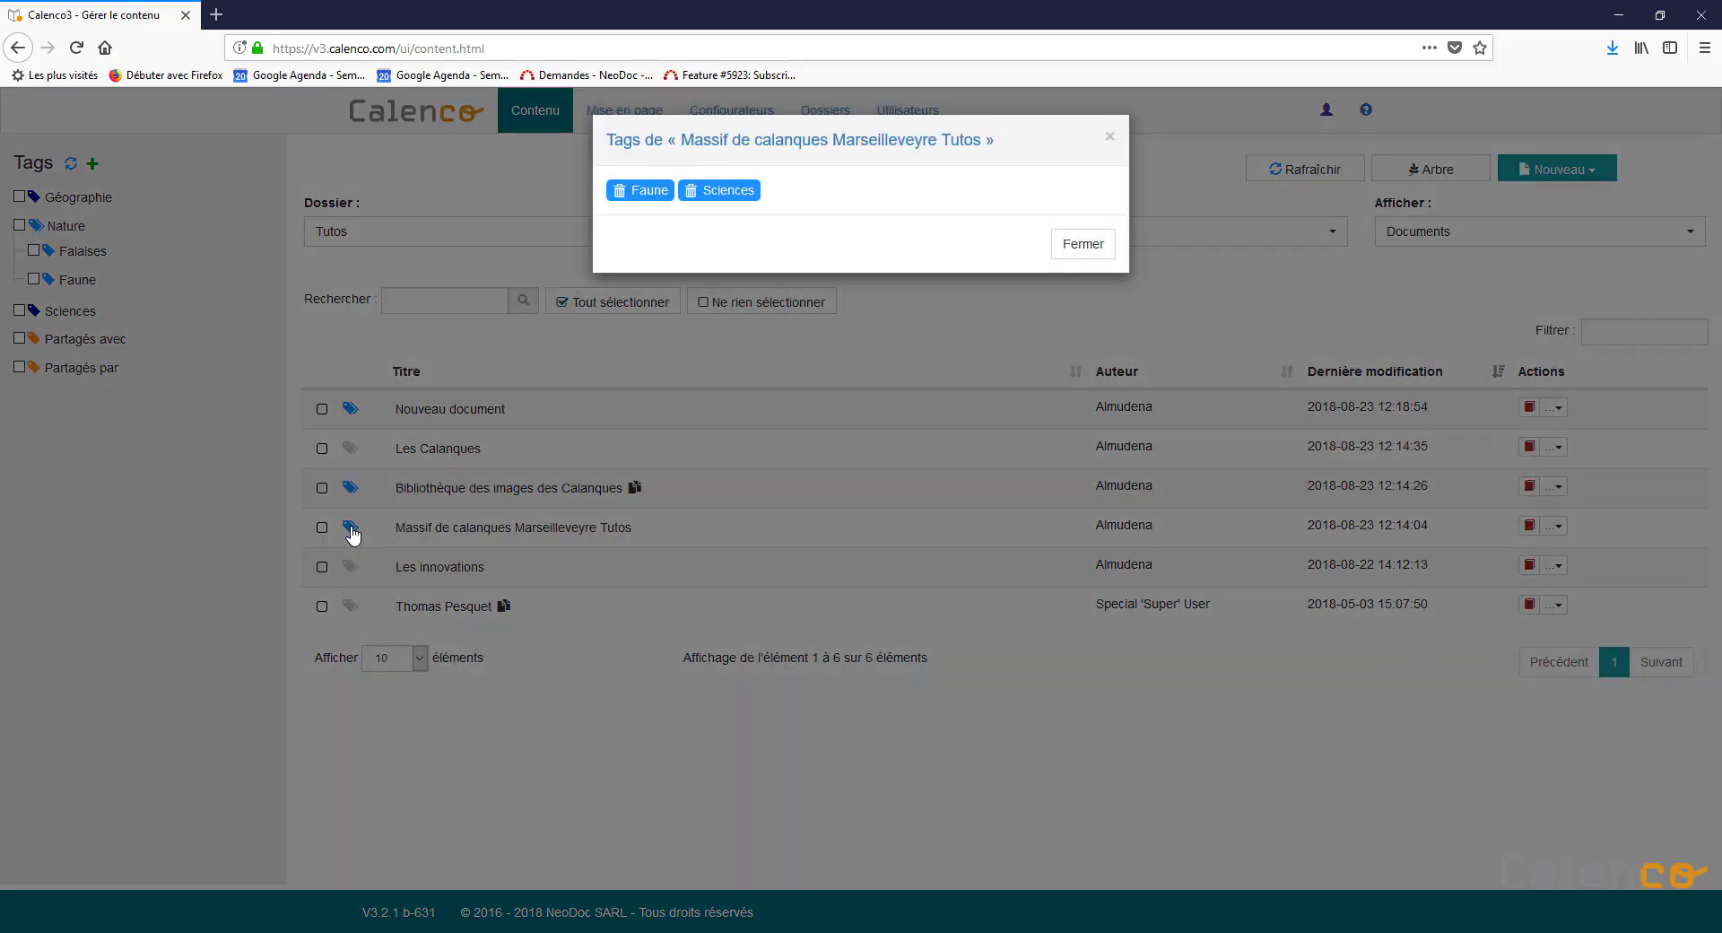
click(691, 191)
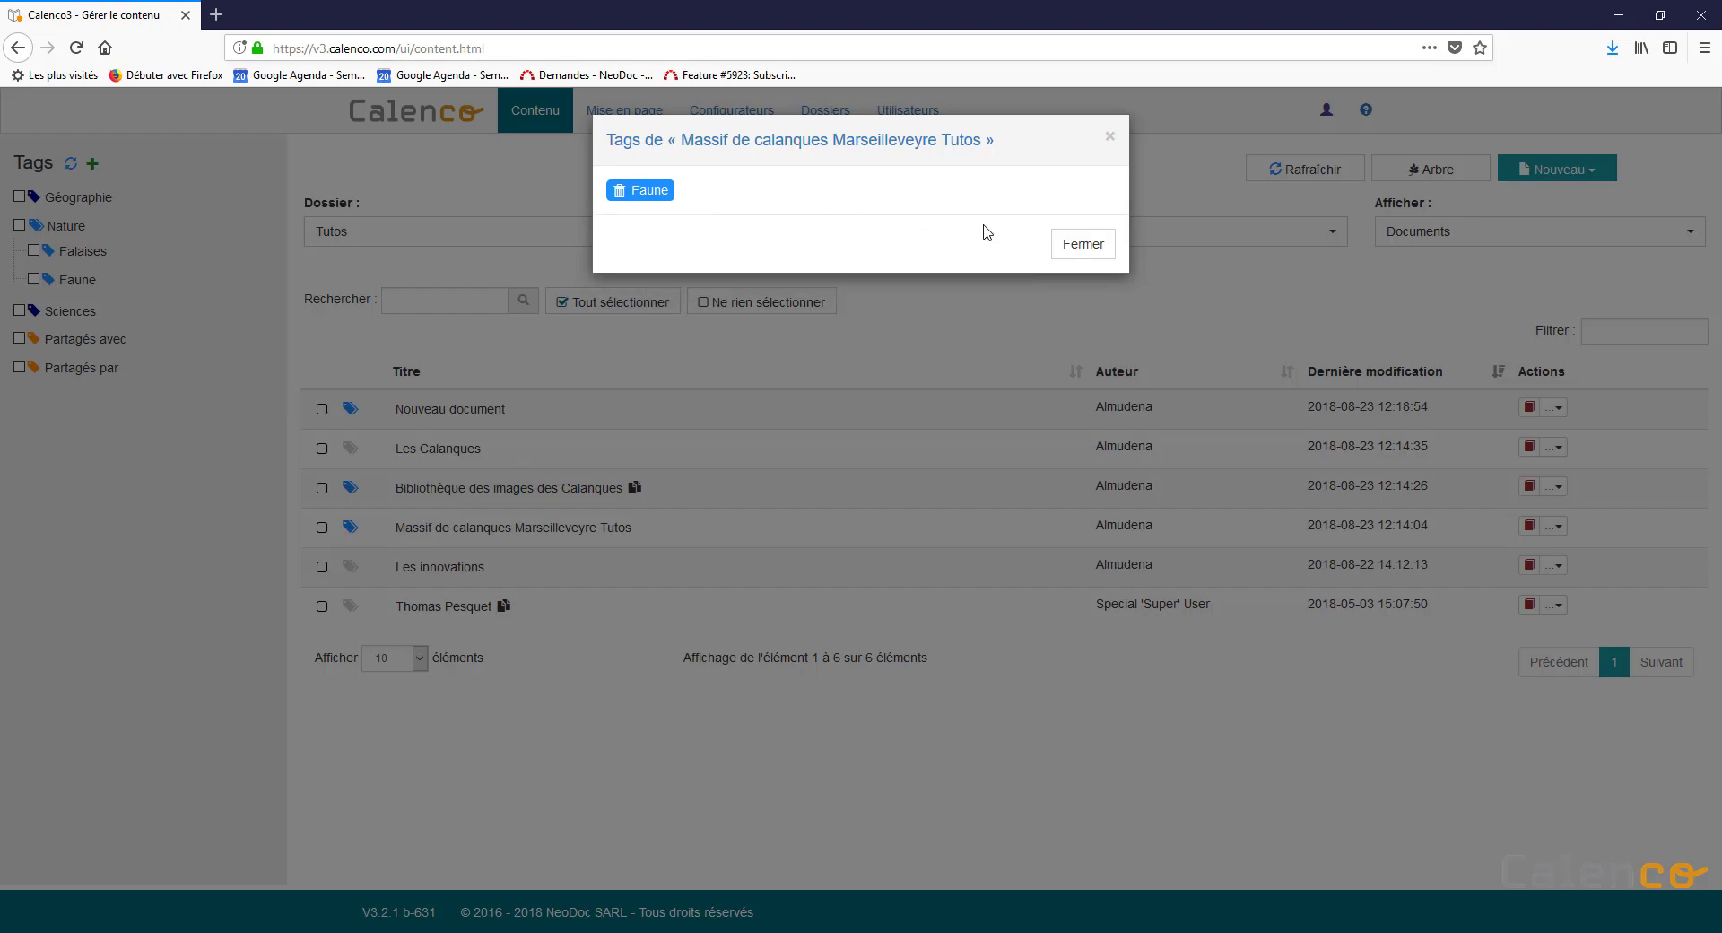
click(1072, 245)
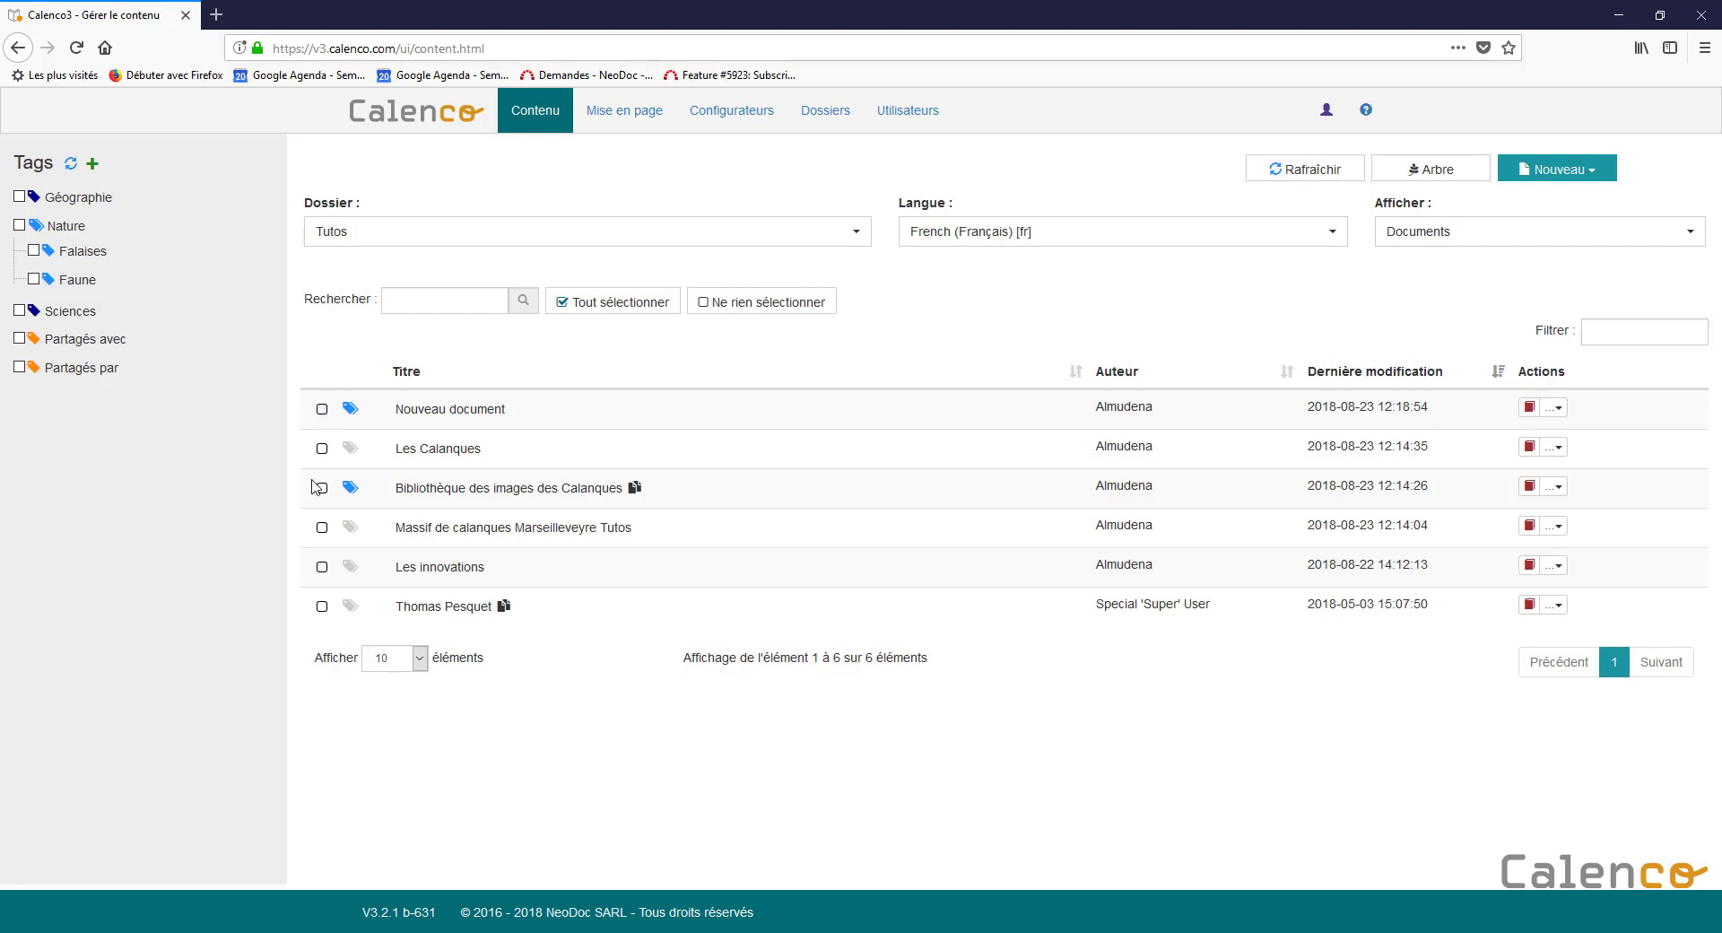
Step: Apply the Sciences tag to Massif de calanques Marseilleveyre Tutos, Les innovations and Thomas Pesquet together, and clear the selection
click(322, 529)
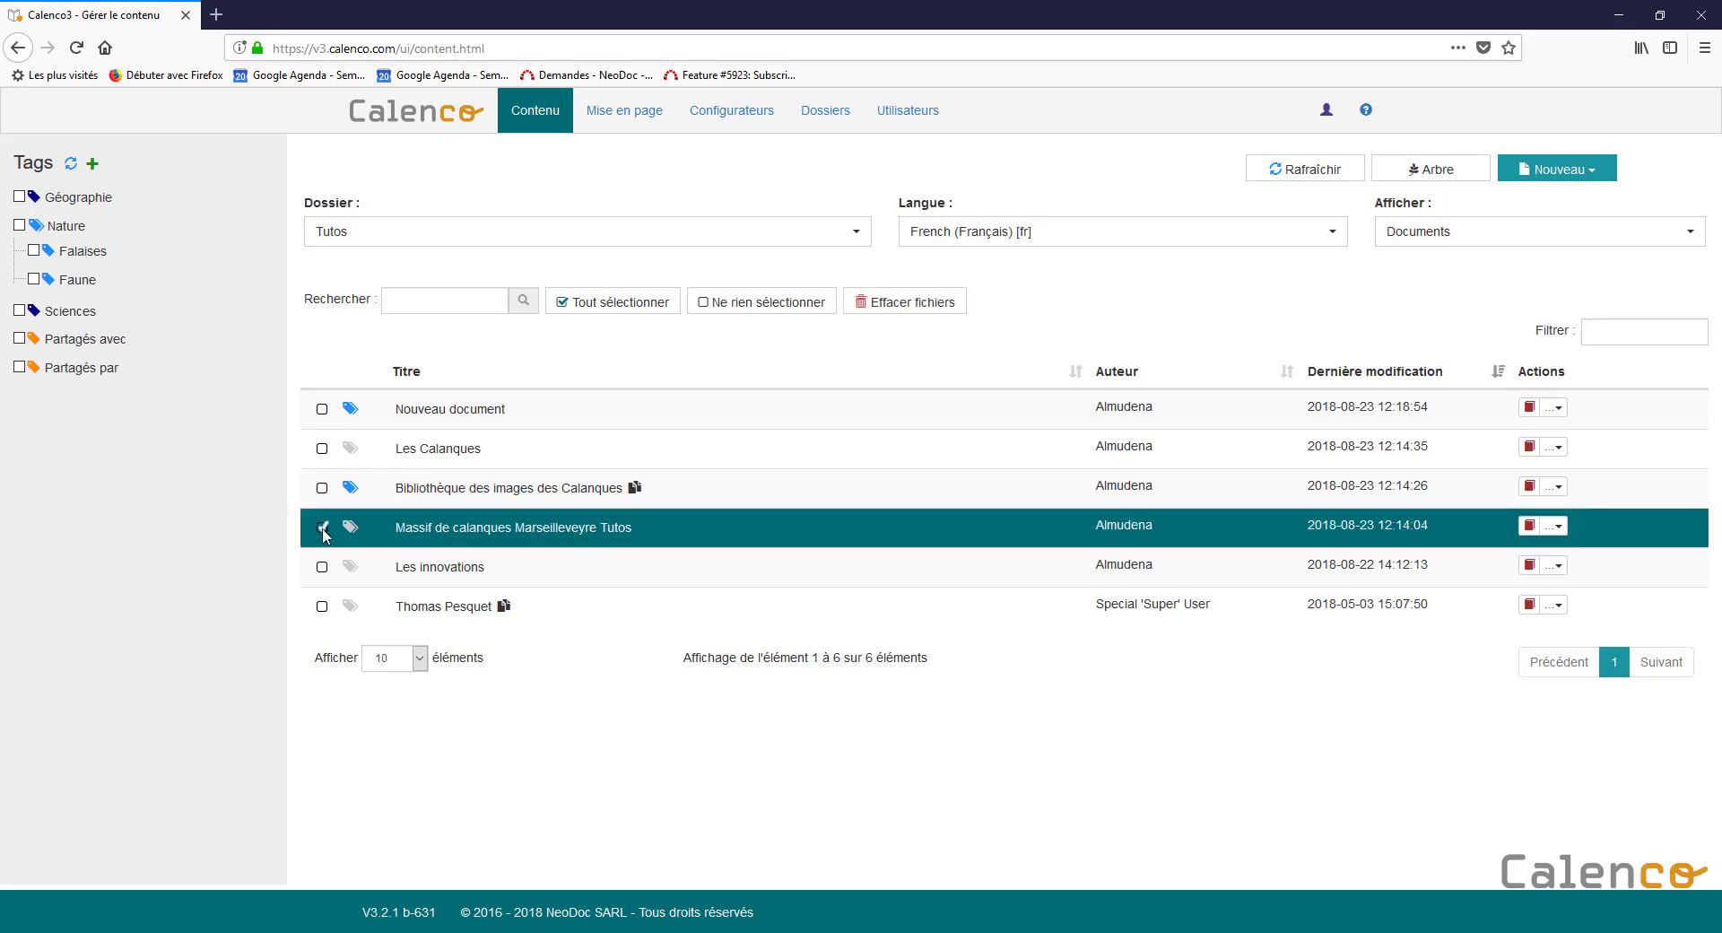
shift+click(322, 607)
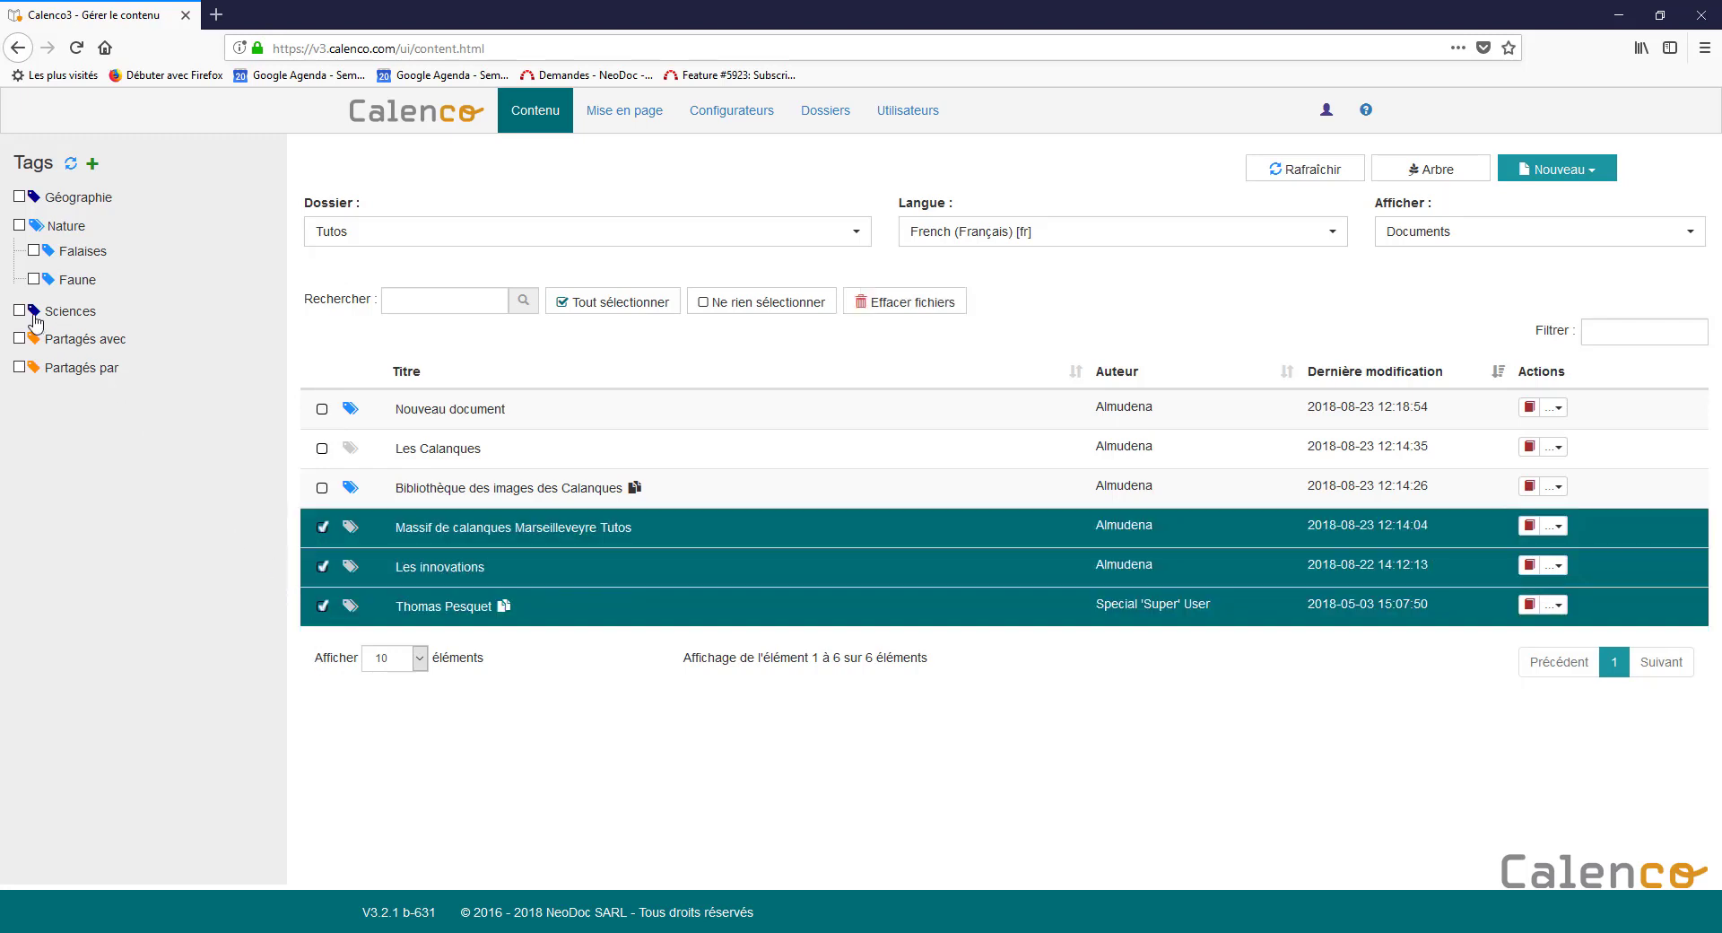
drag(34, 315, 349, 533)
click(752, 305)
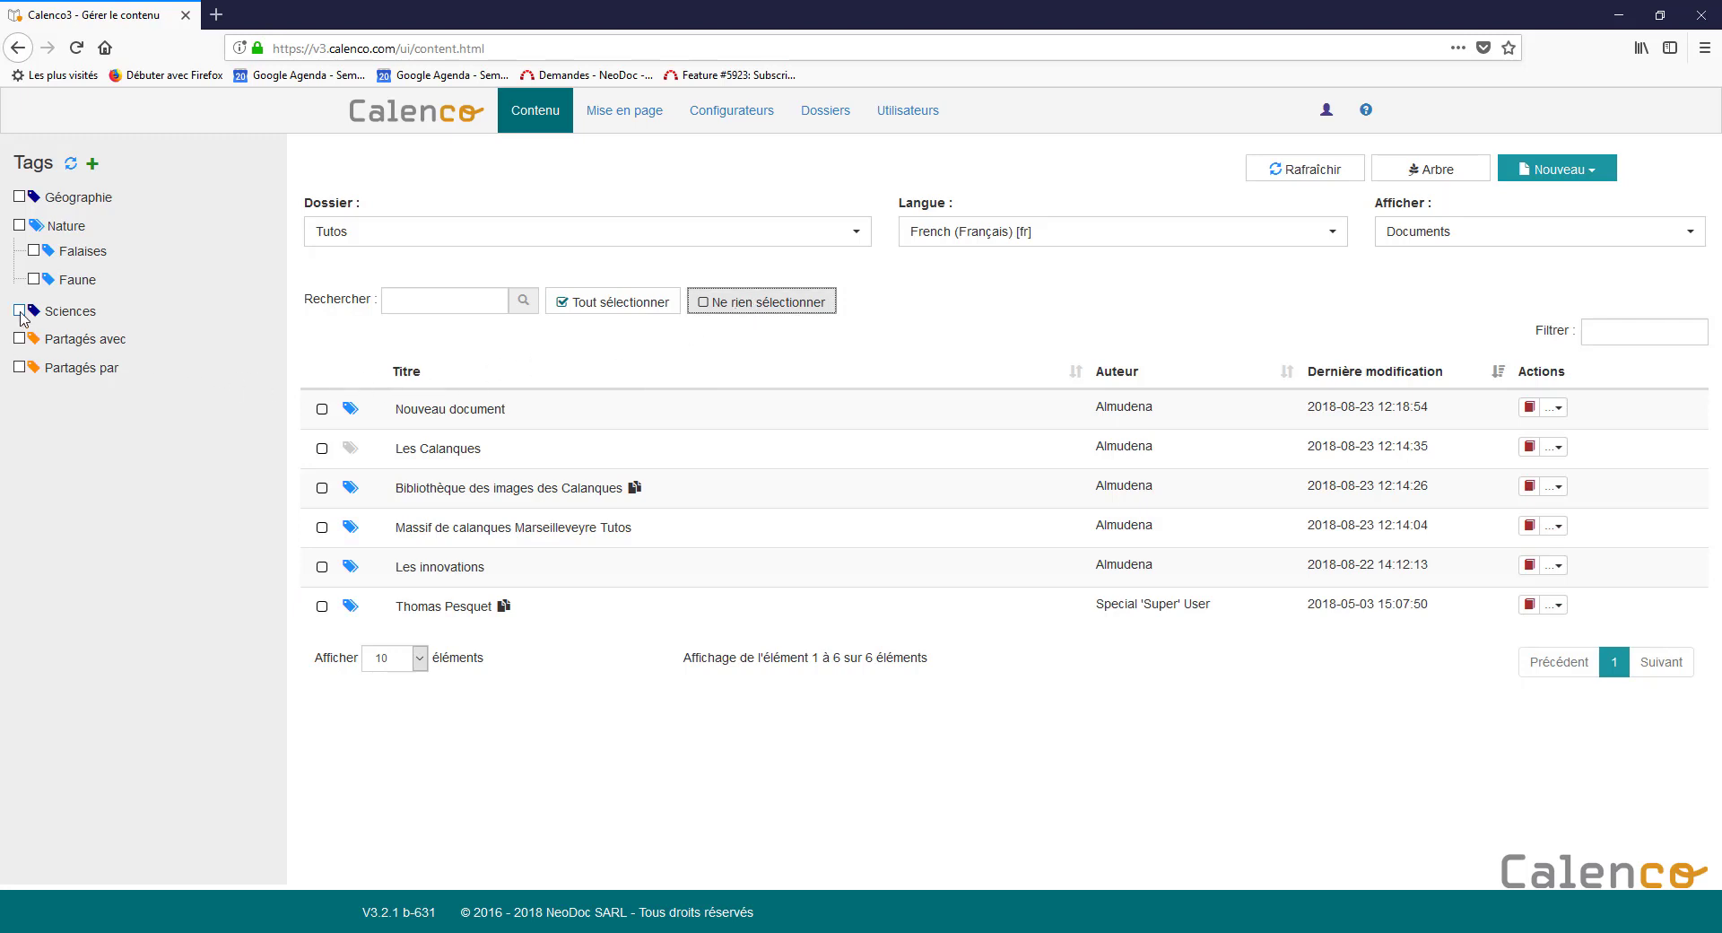
Step: Filter the document list by the Sciences tag and remove that filter
click(19, 310)
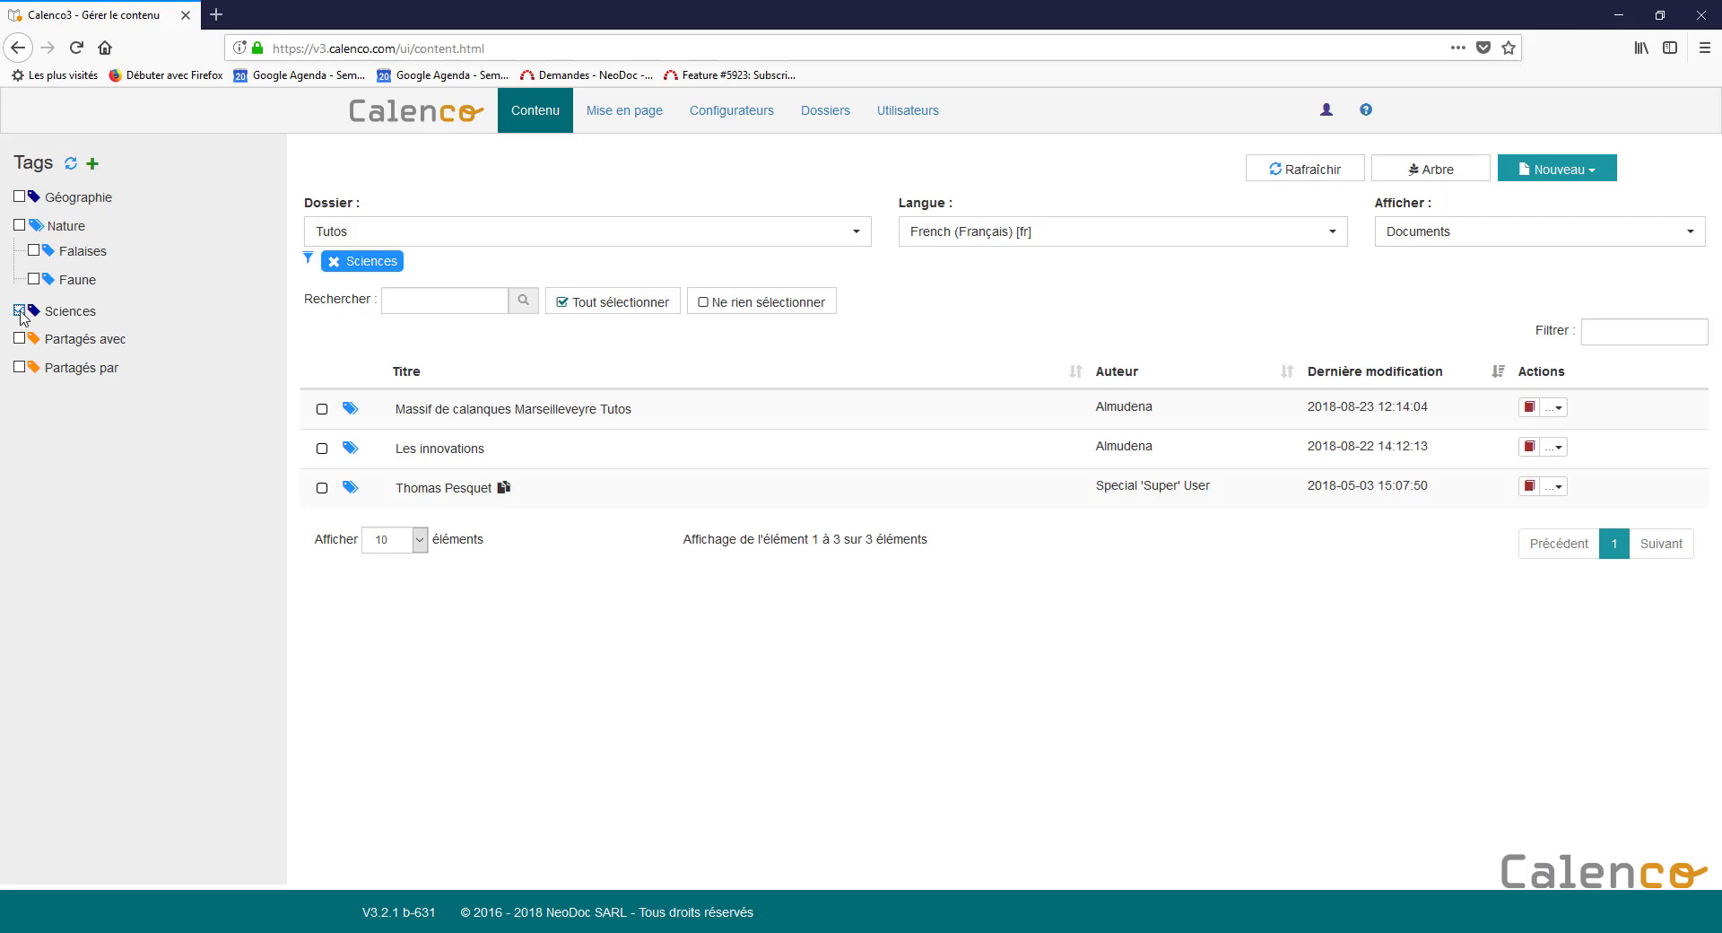
click(333, 263)
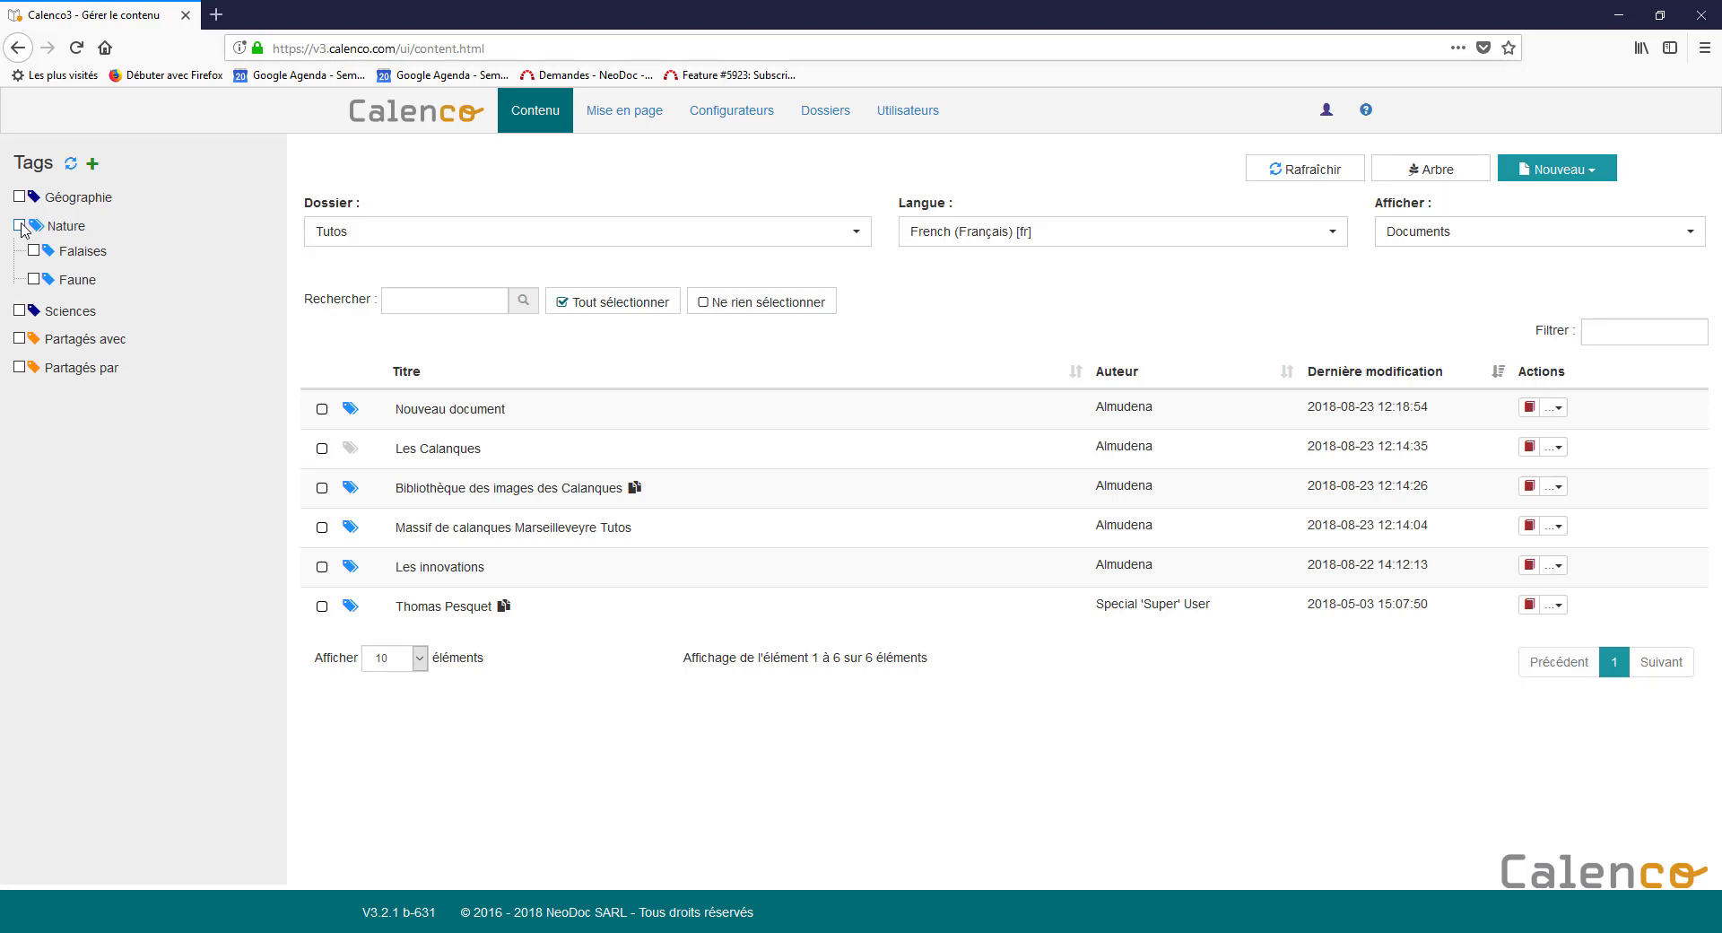
Step: Filter the documents by the Nature tag, view the tags of Nouveau document, and clear the filter
click(19, 226)
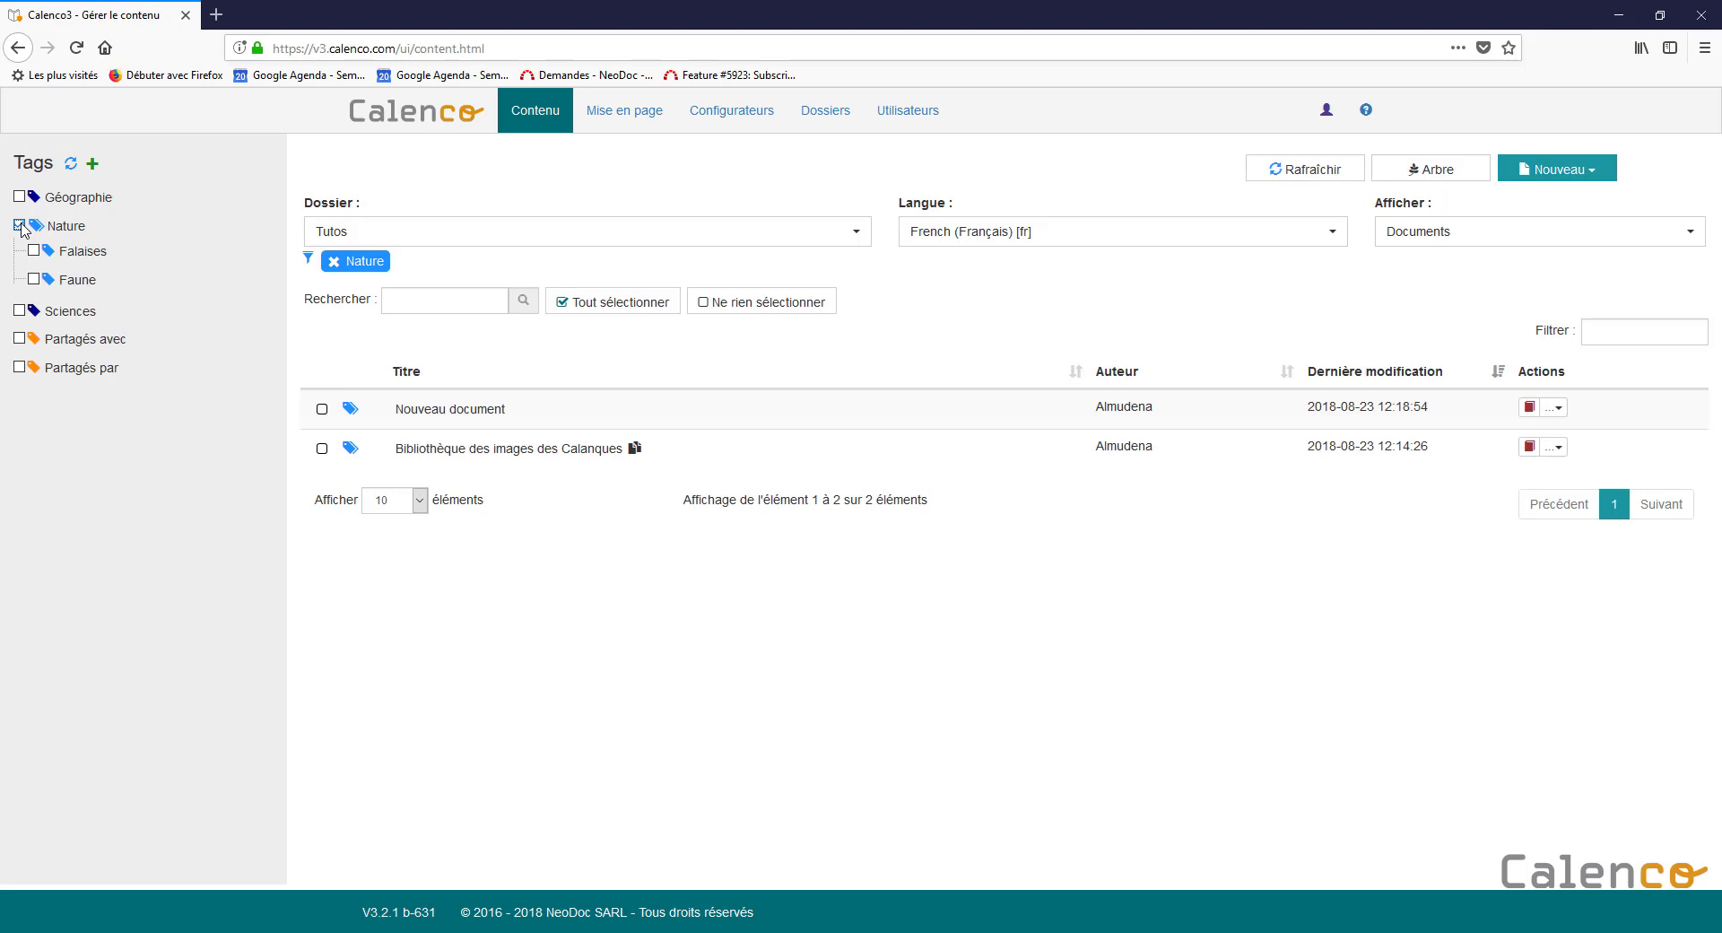
click(351, 409)
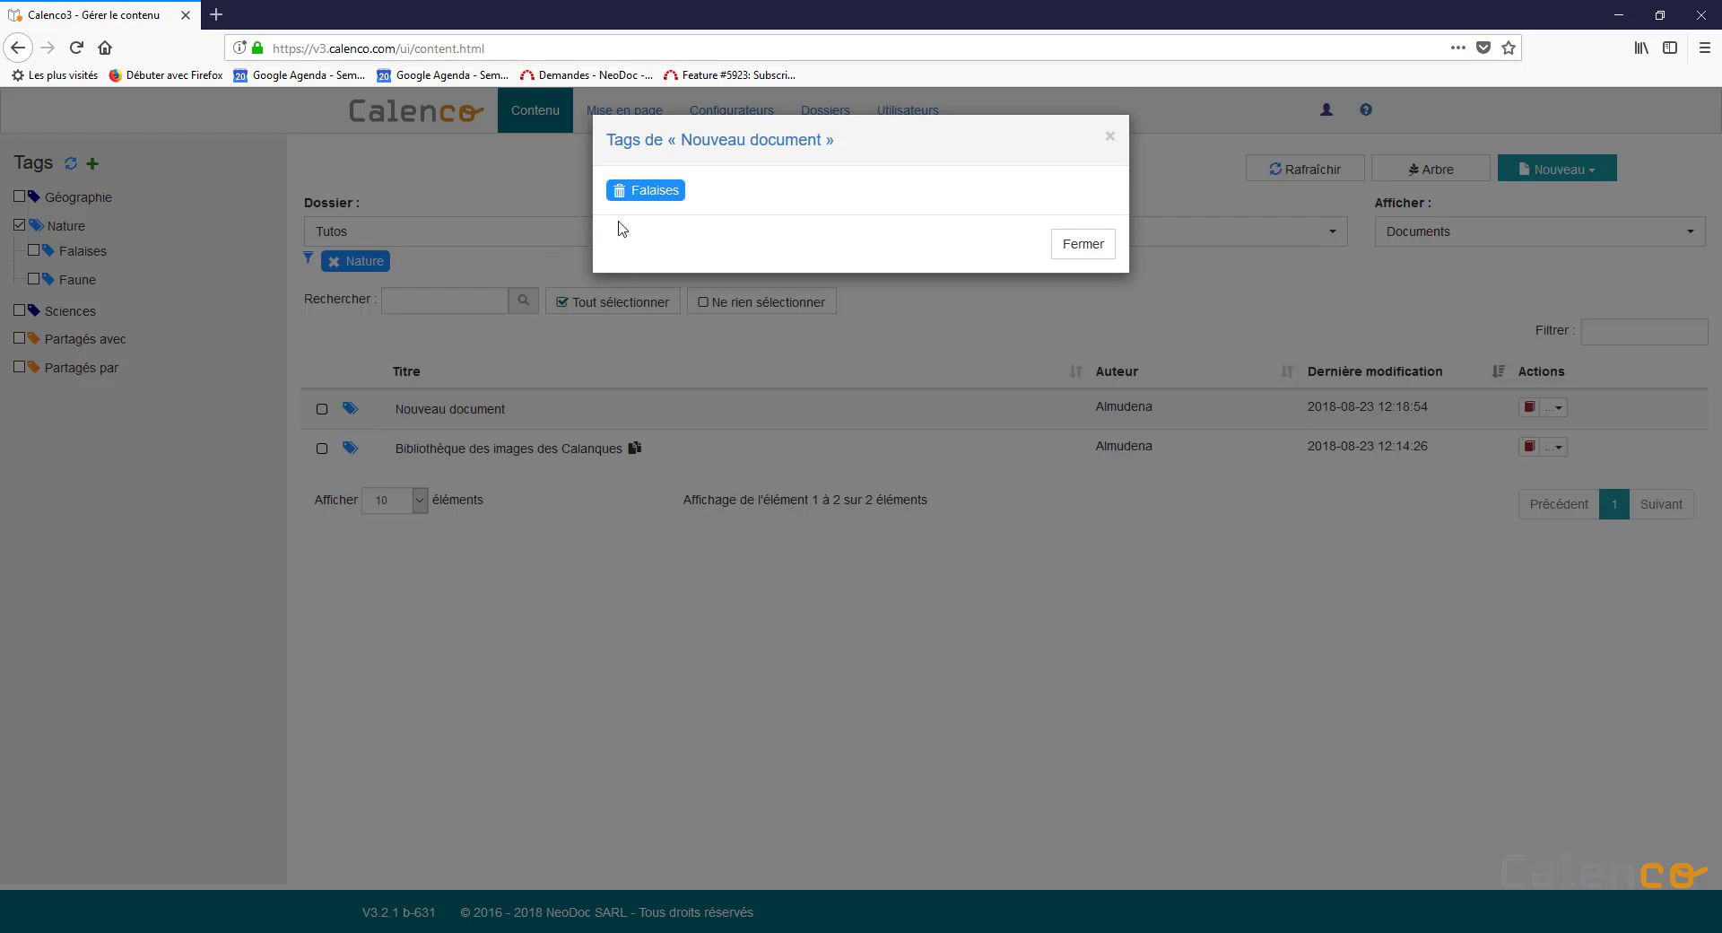
drag(631, 190, 714, 205)
click(714, 206)
click(1081, 248)
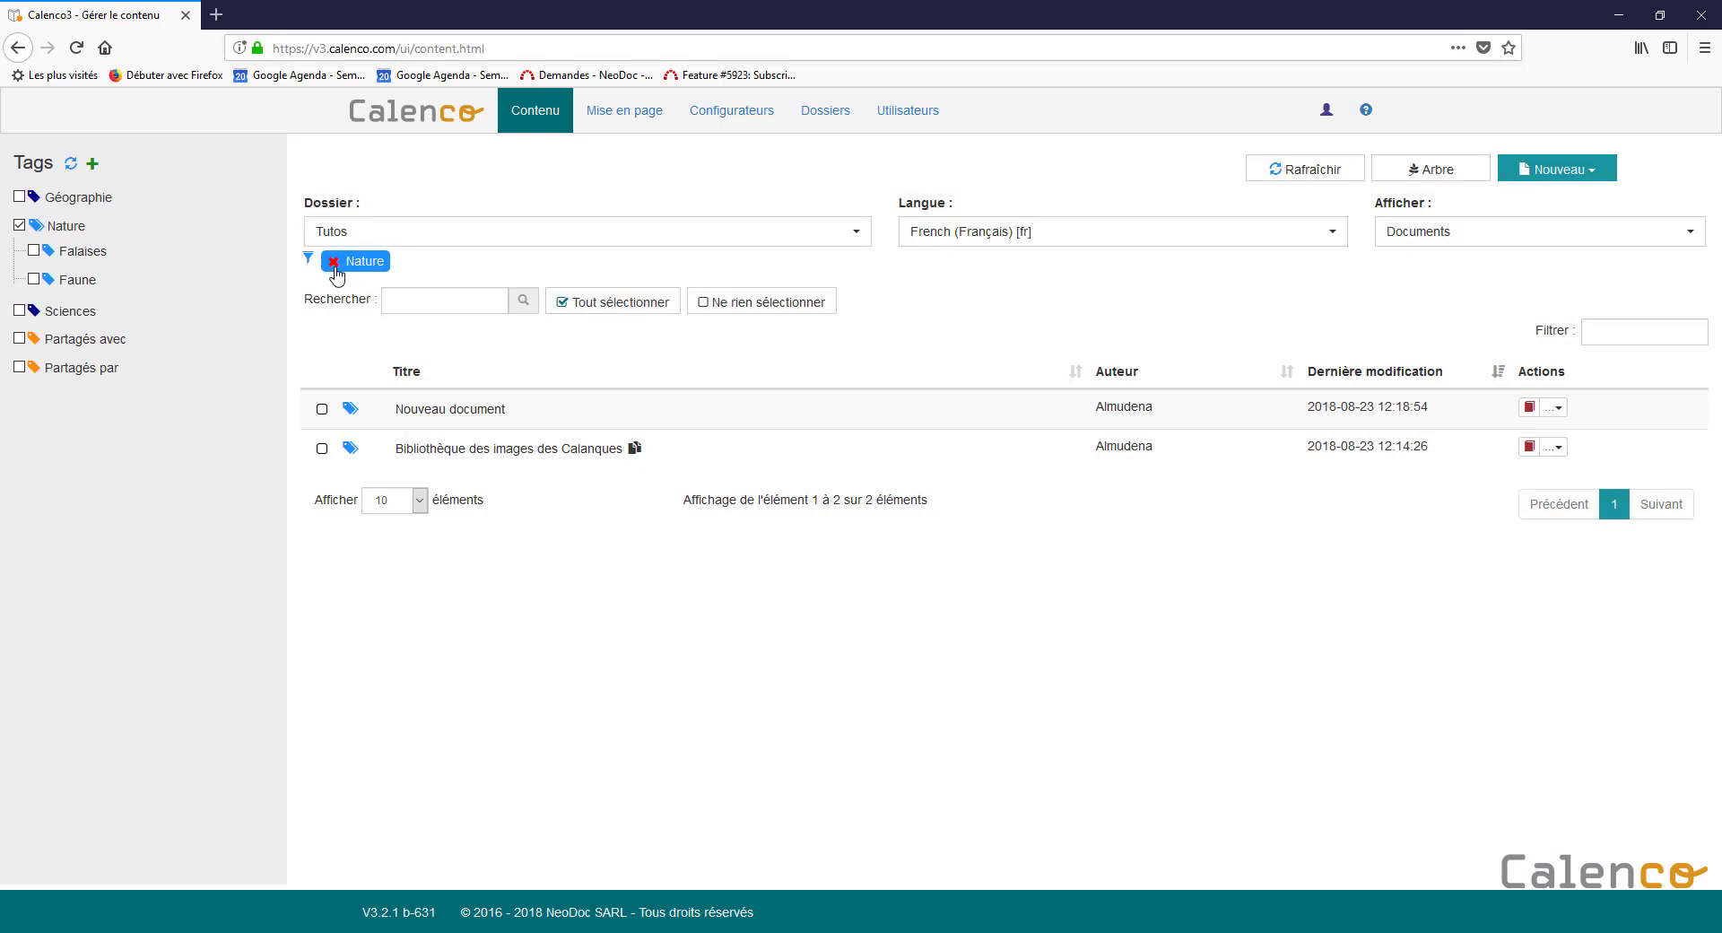
click(332, 262)
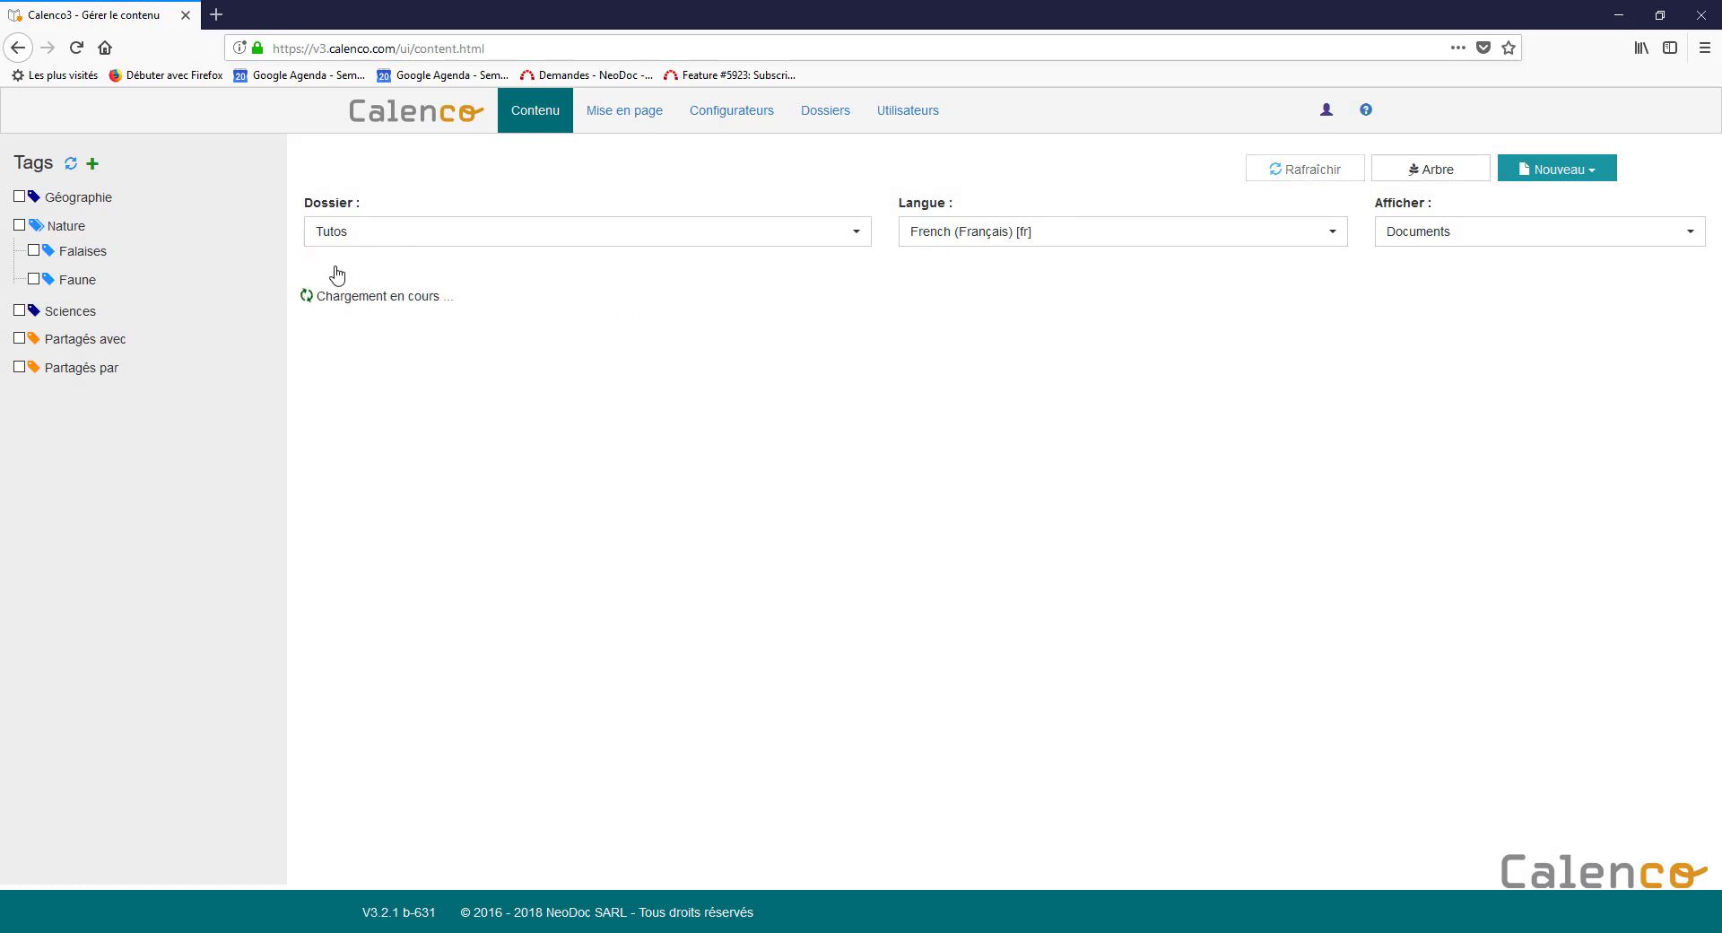
Step: Display the folder's images as thumbnails and apply the Falaises tag to the first image
click(1414, 236)
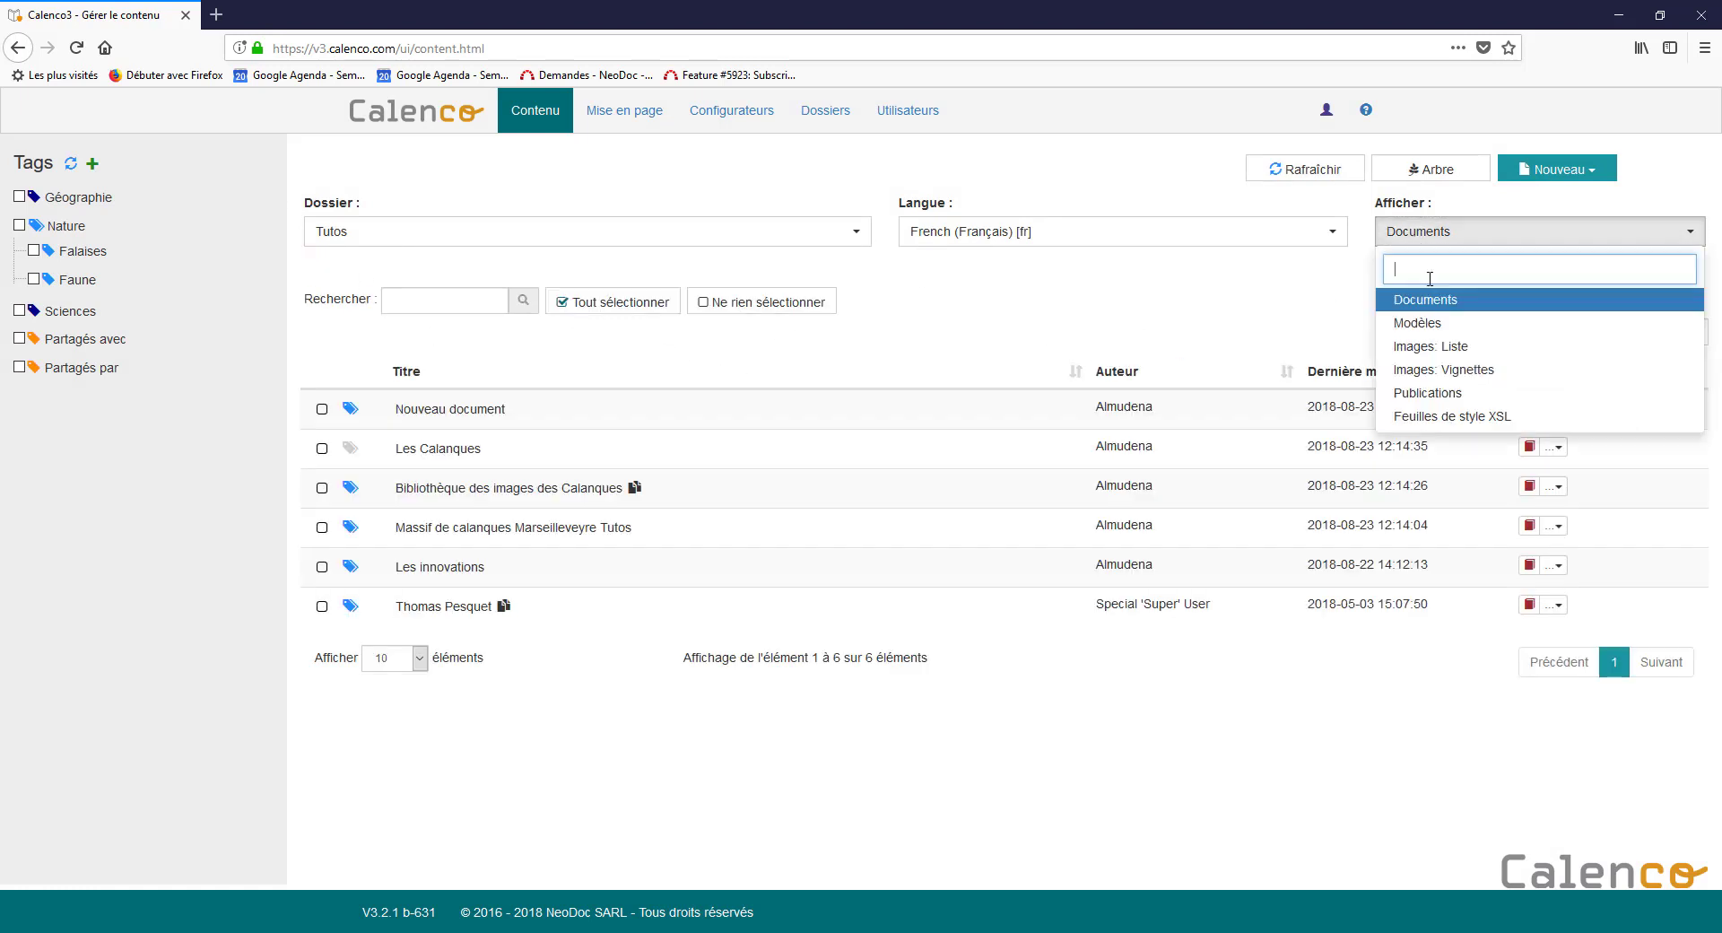
click(1445, 370)
drag(49, 255, 313, 302)
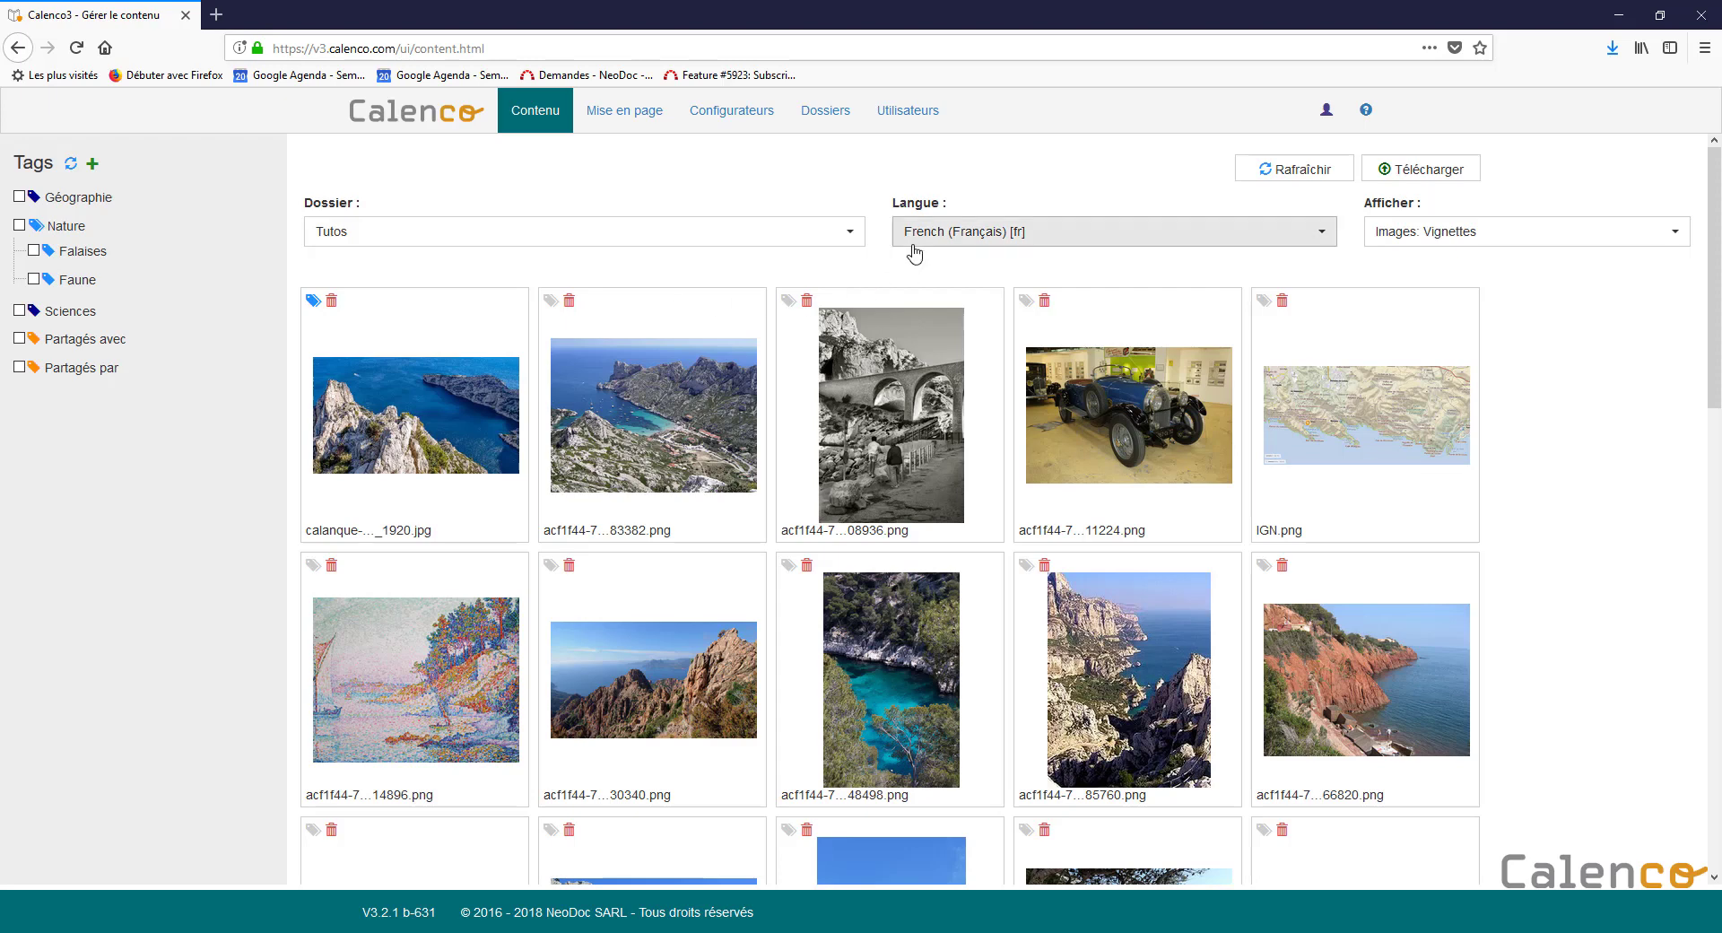
Step: Return to the document list and filter it by the Sciences tag
click(1377, 238)
click(1386, 297)
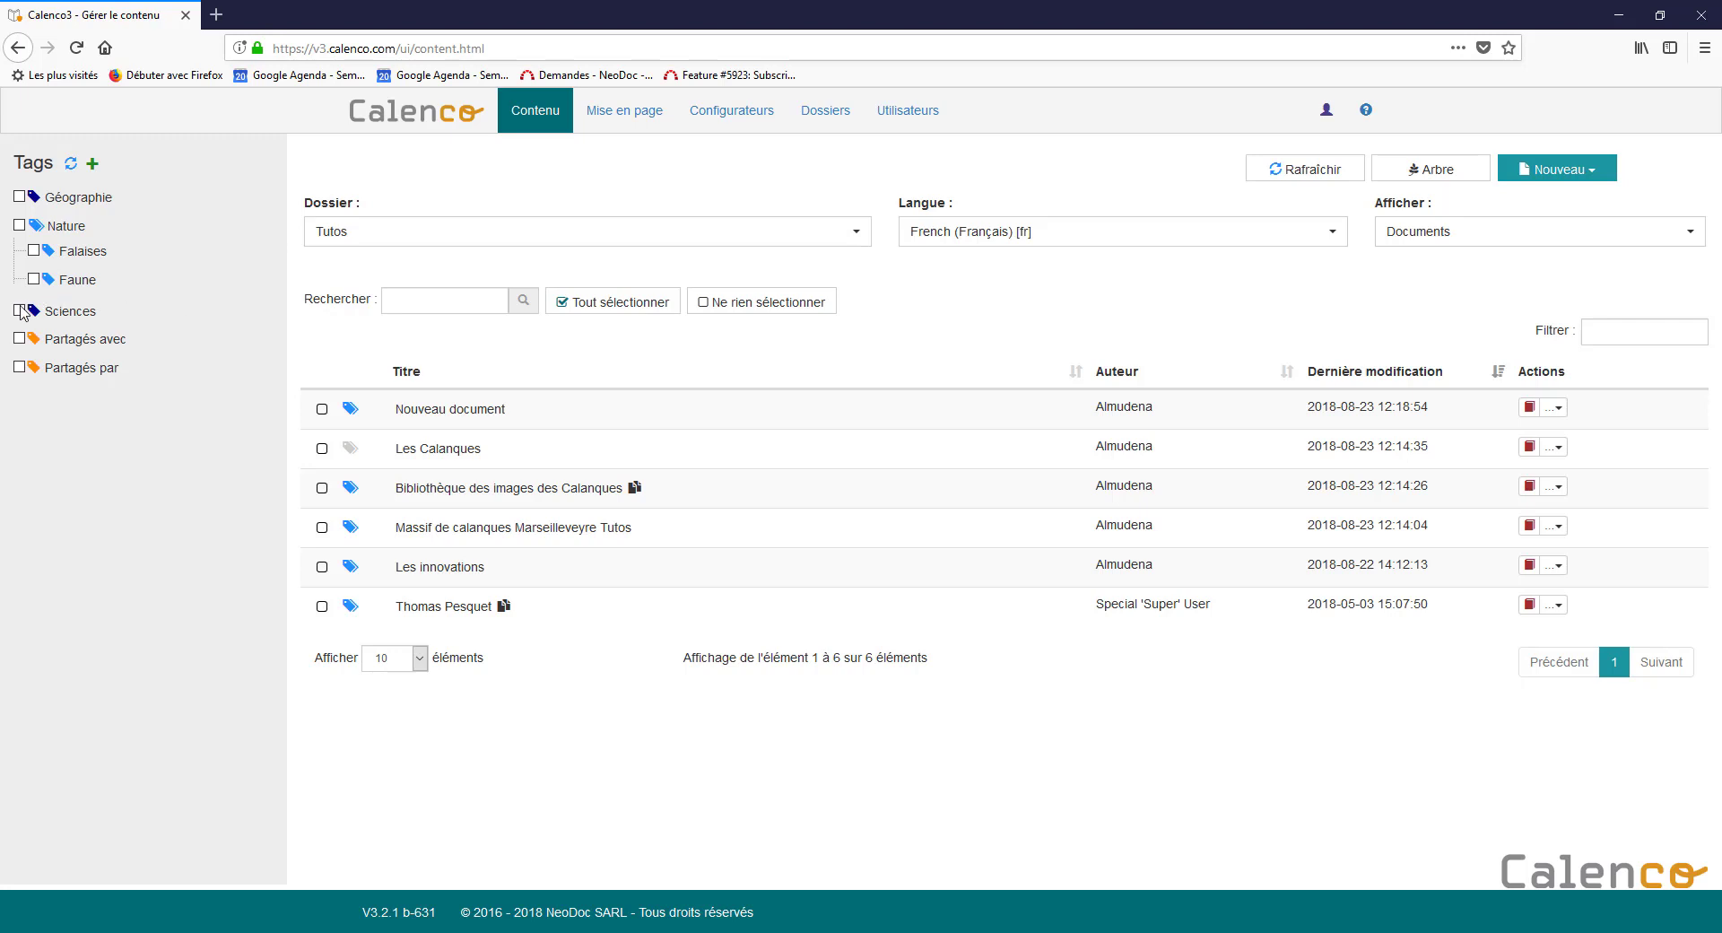
click(20, 310)
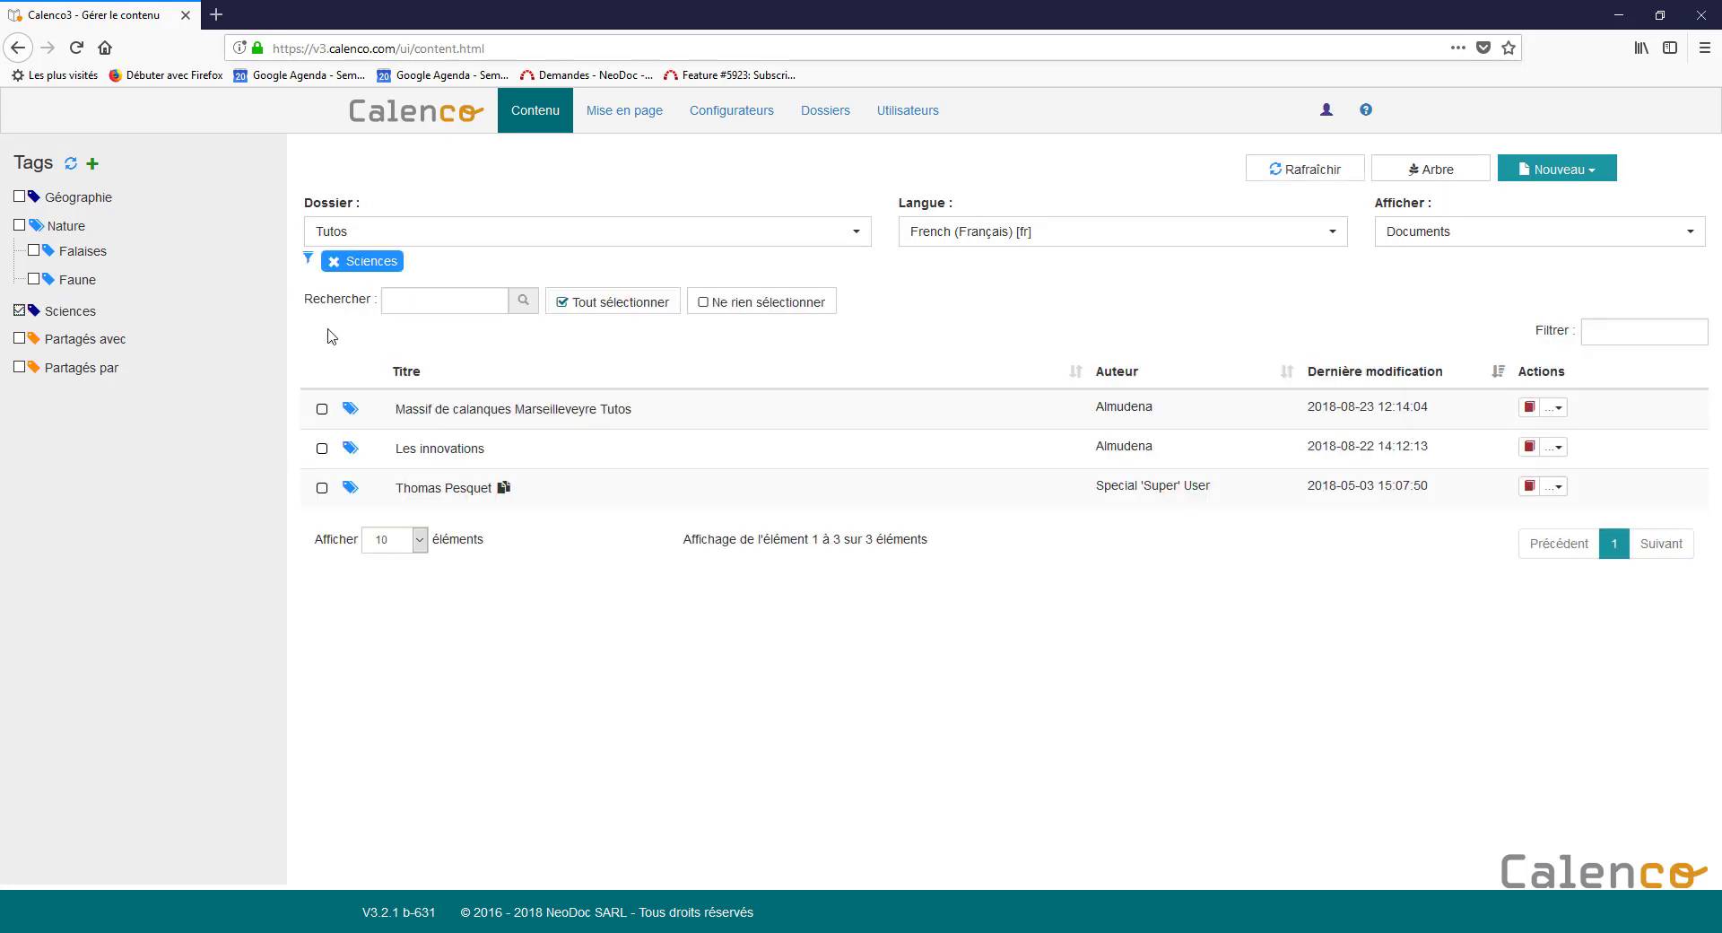
Step: Import the Word file Test from the Documents folder as new content while the Sciences filter is active
click(1576, 182)
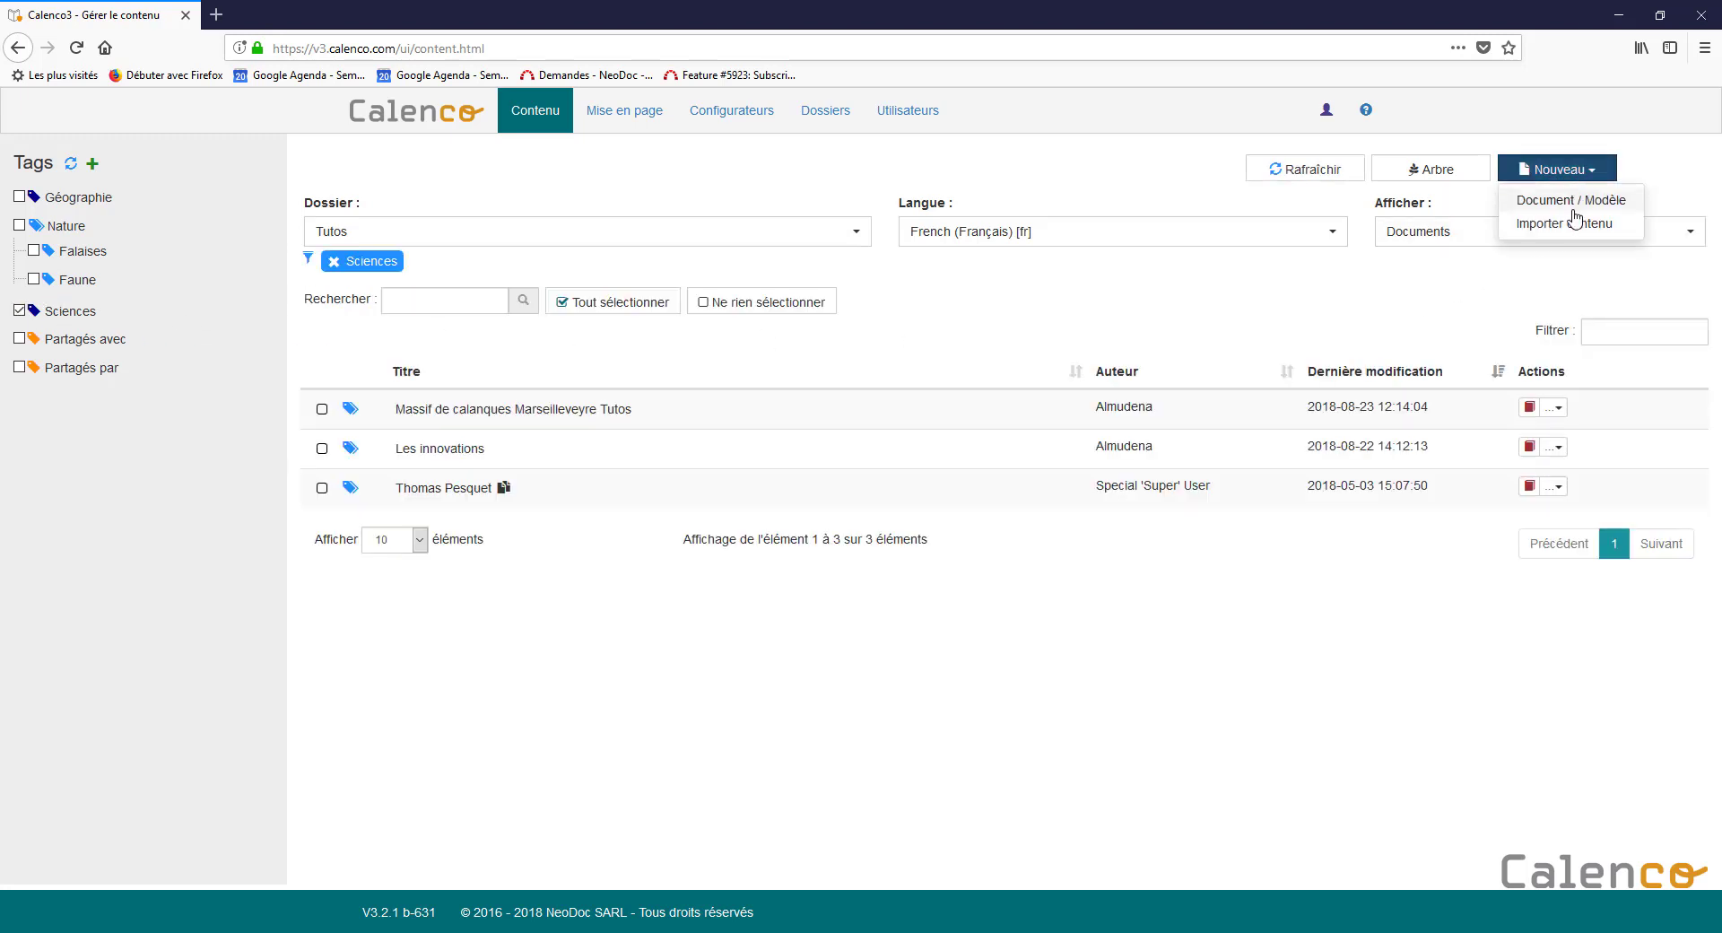
click(1578, 222)
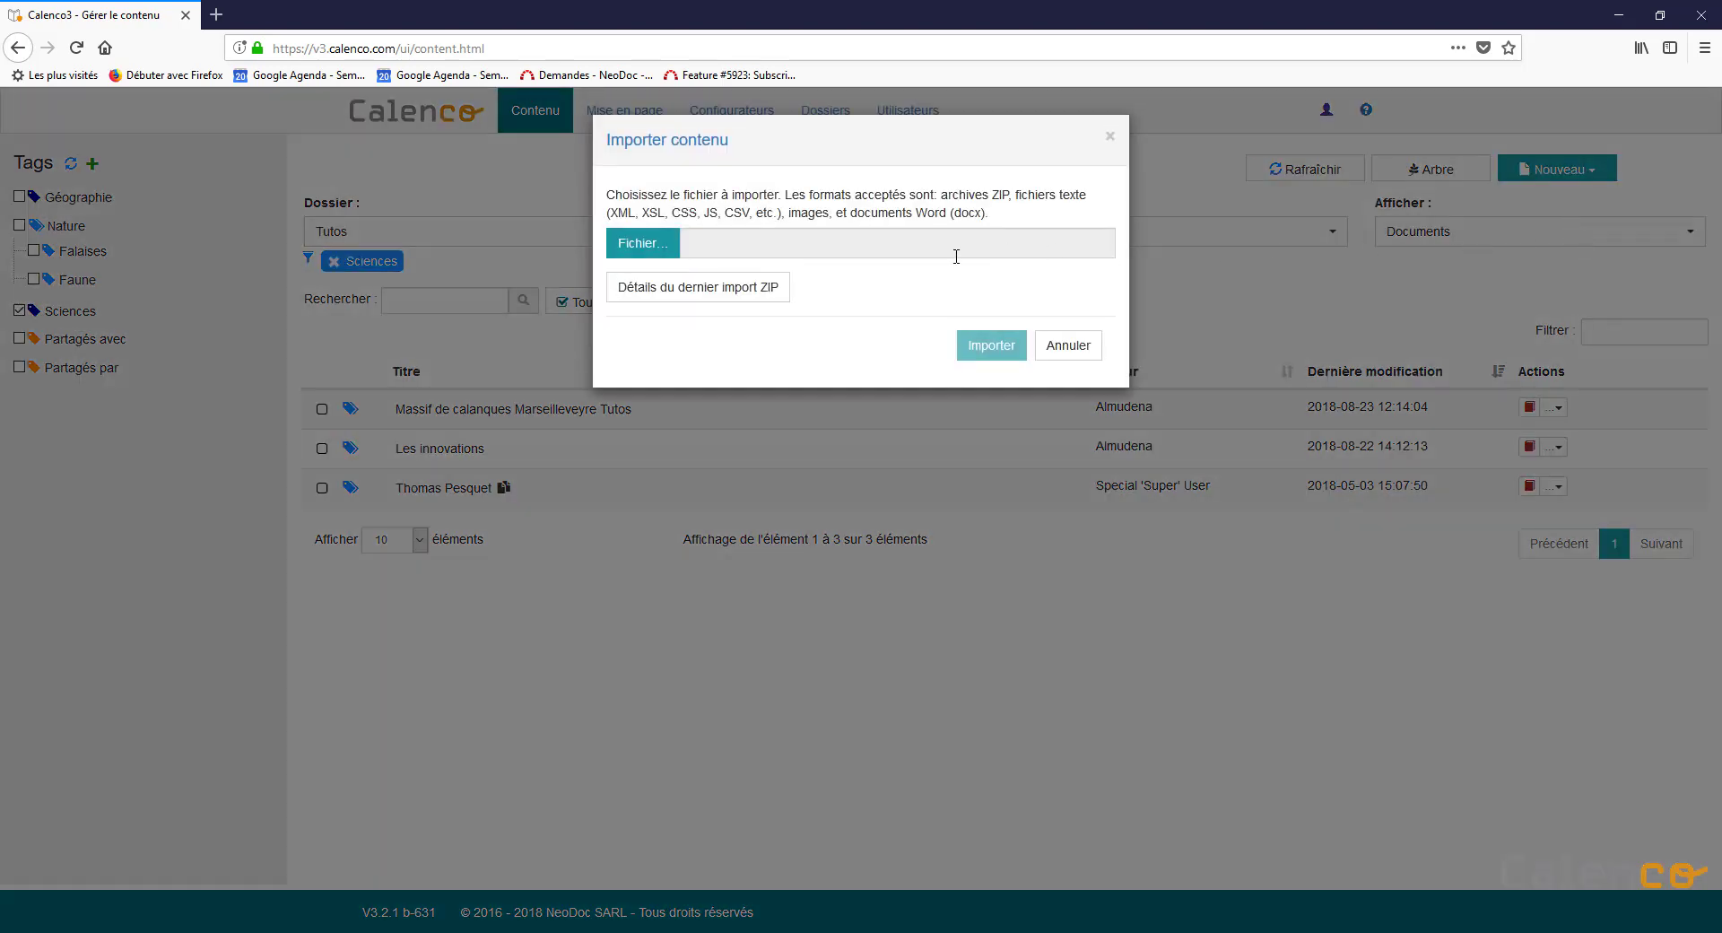
click(658, 250)
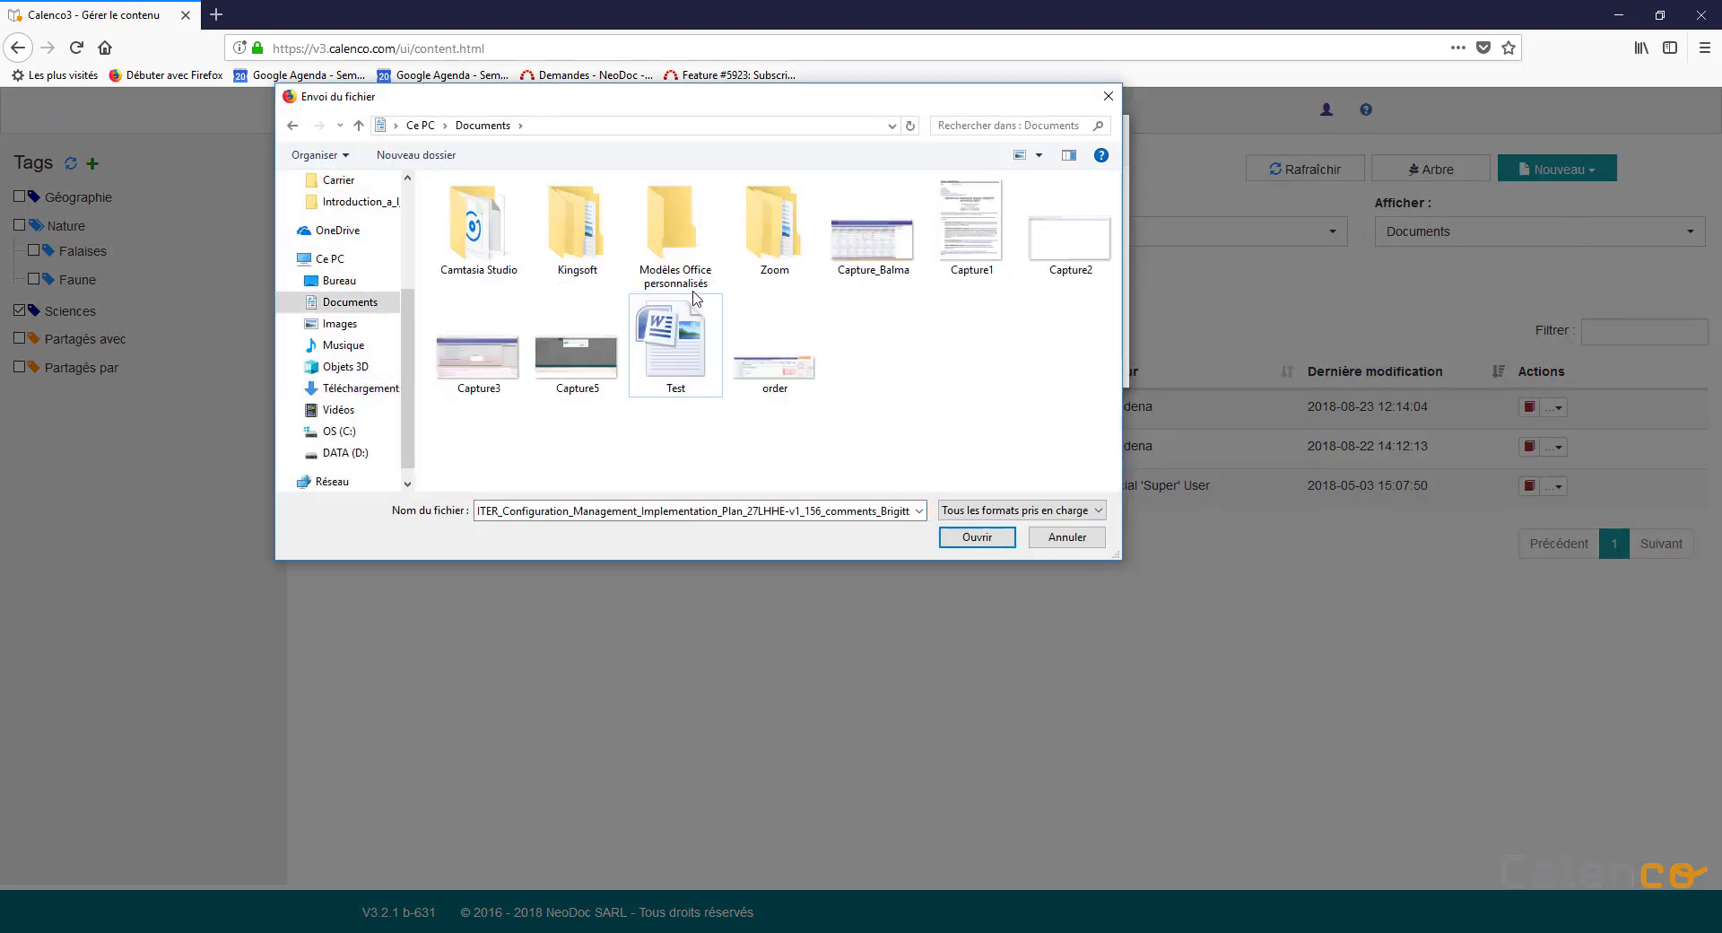
double_click(664, 345)
click(972, 411)
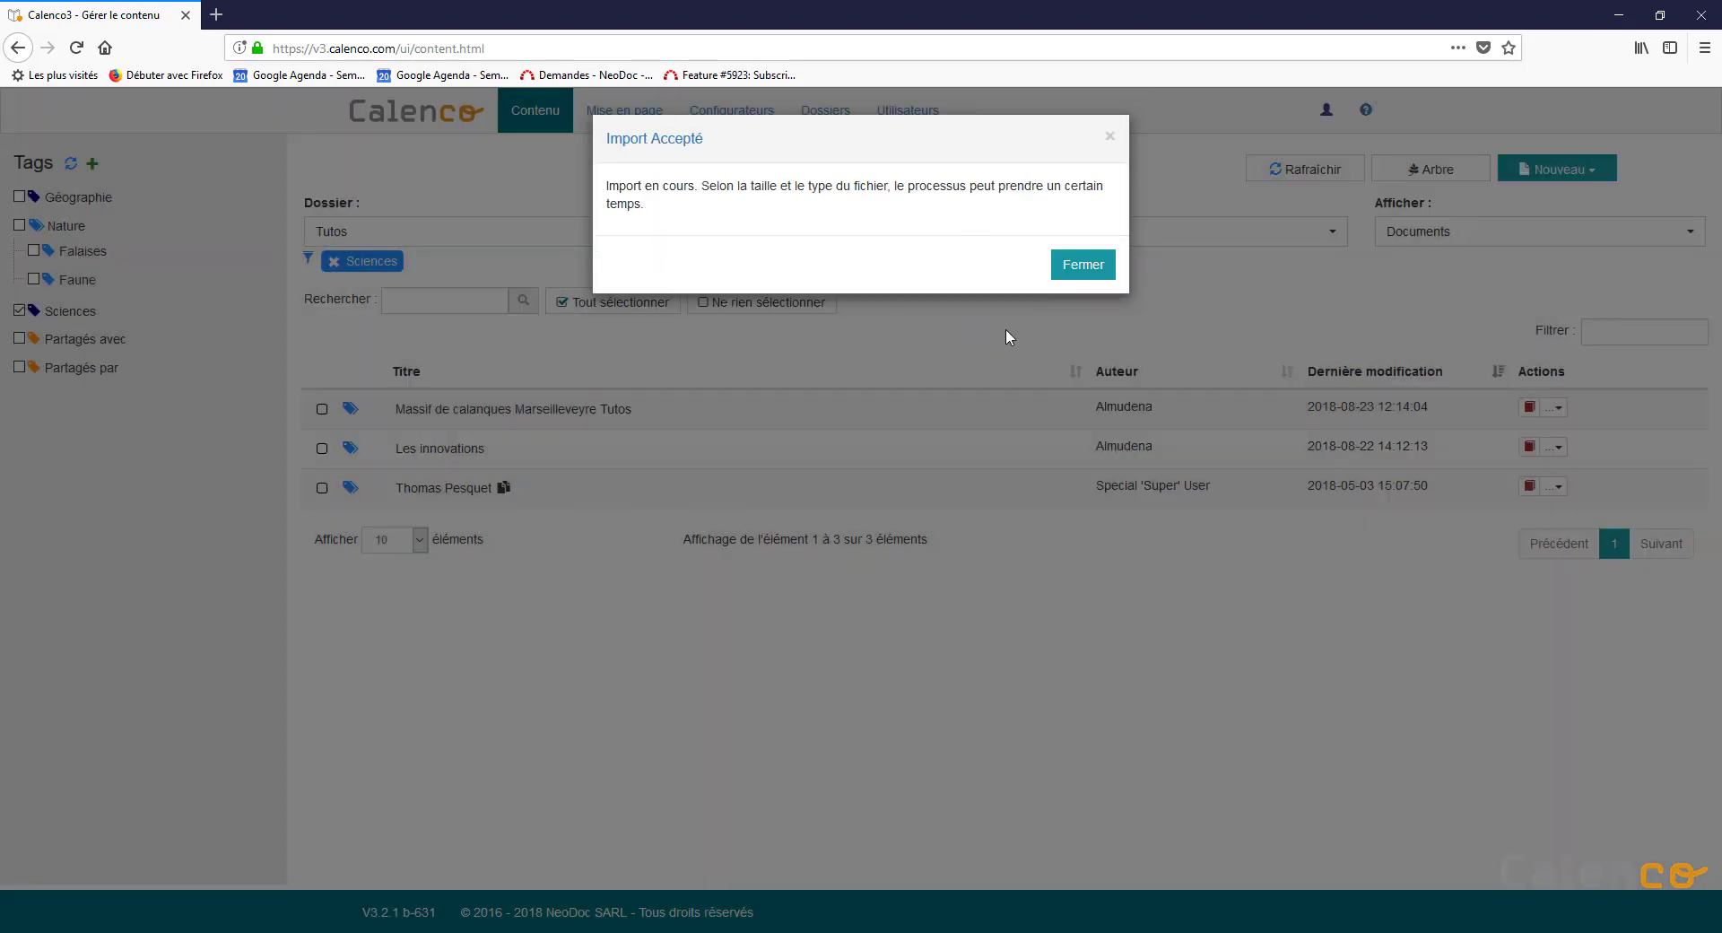
click(1076, 270)
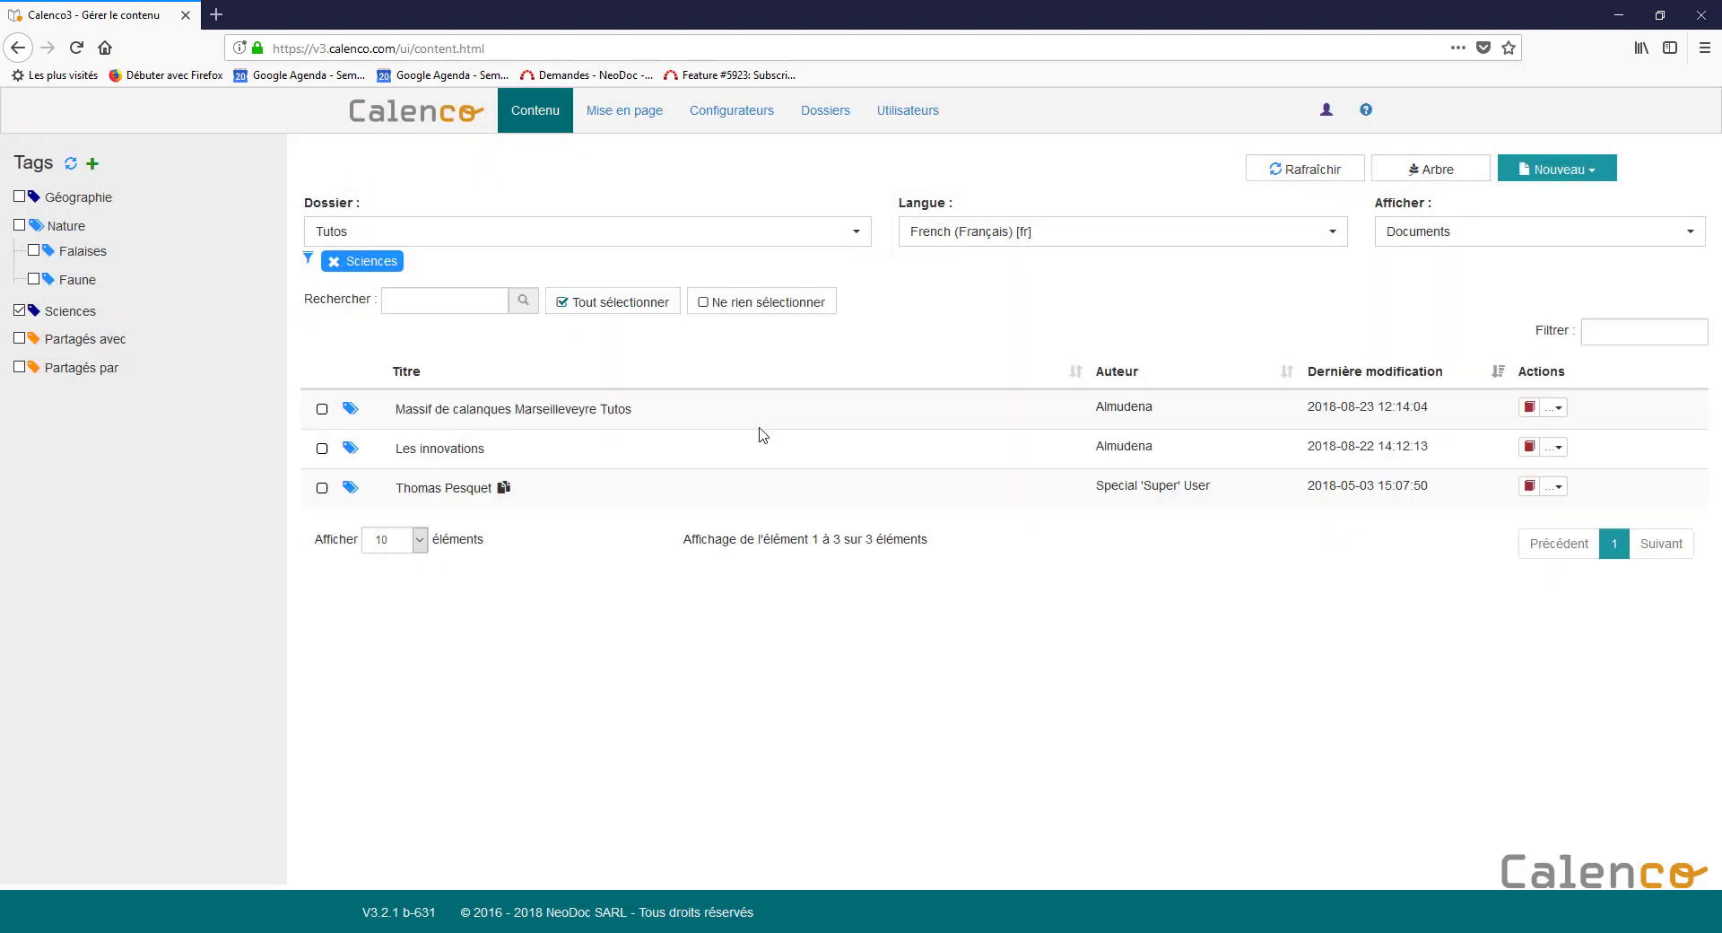
Step: View the tags of the imported document Configuration Management Plan and close the tag list
click(349, 409)
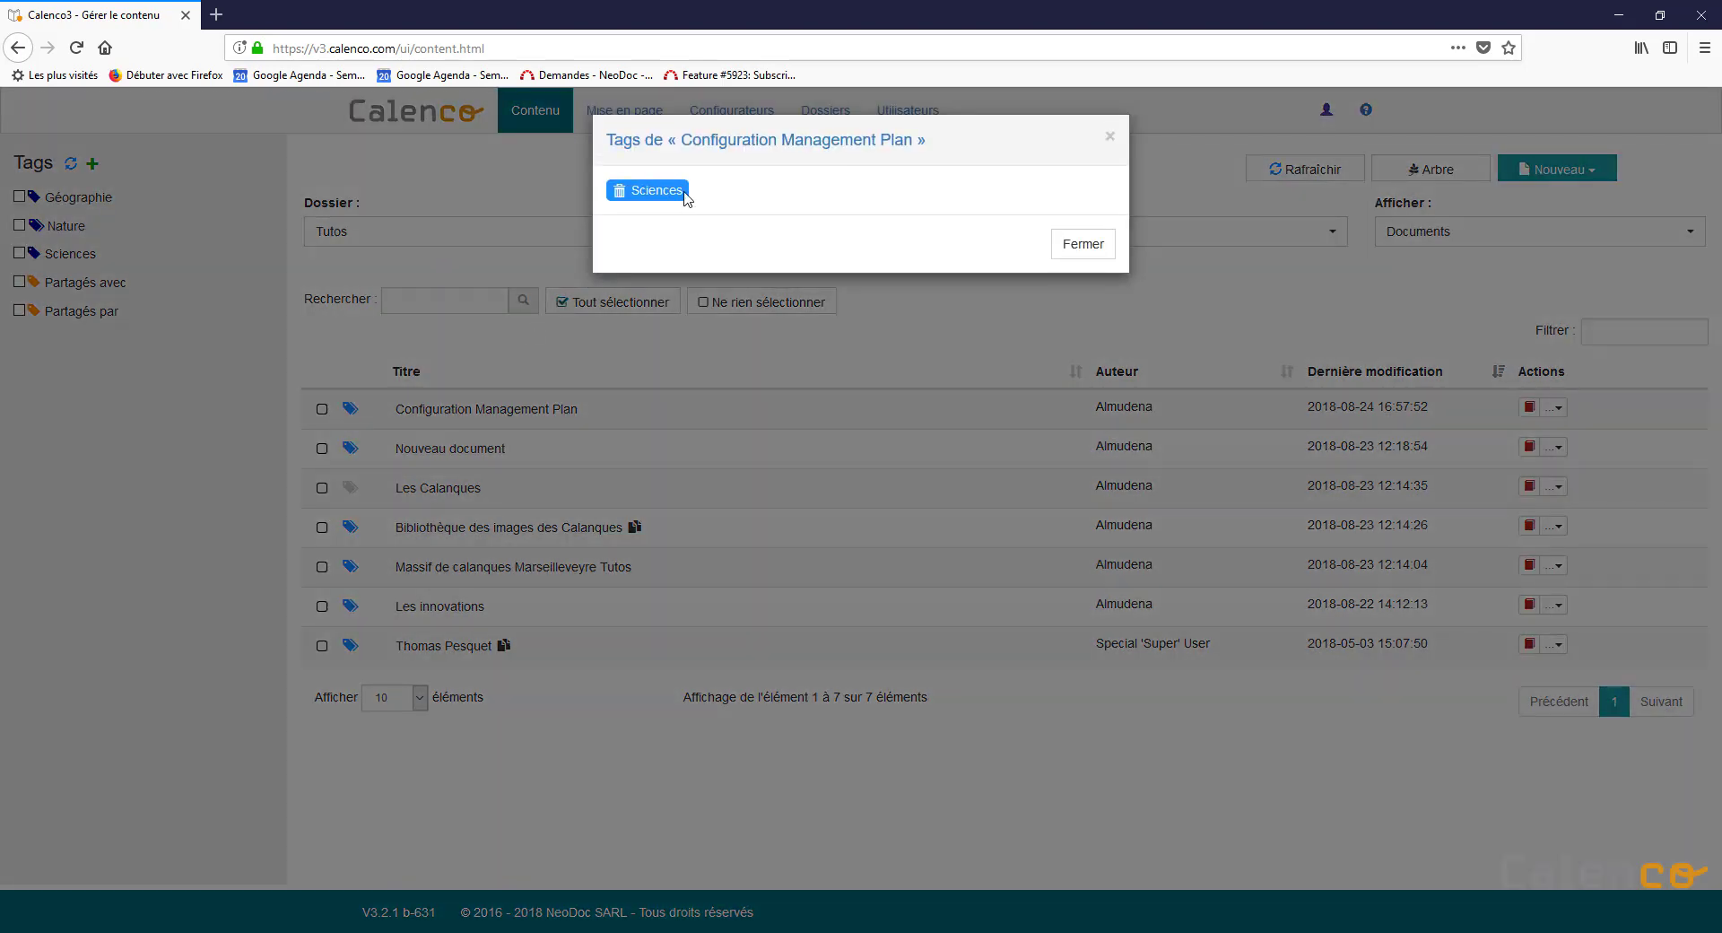
click(1075, 252)
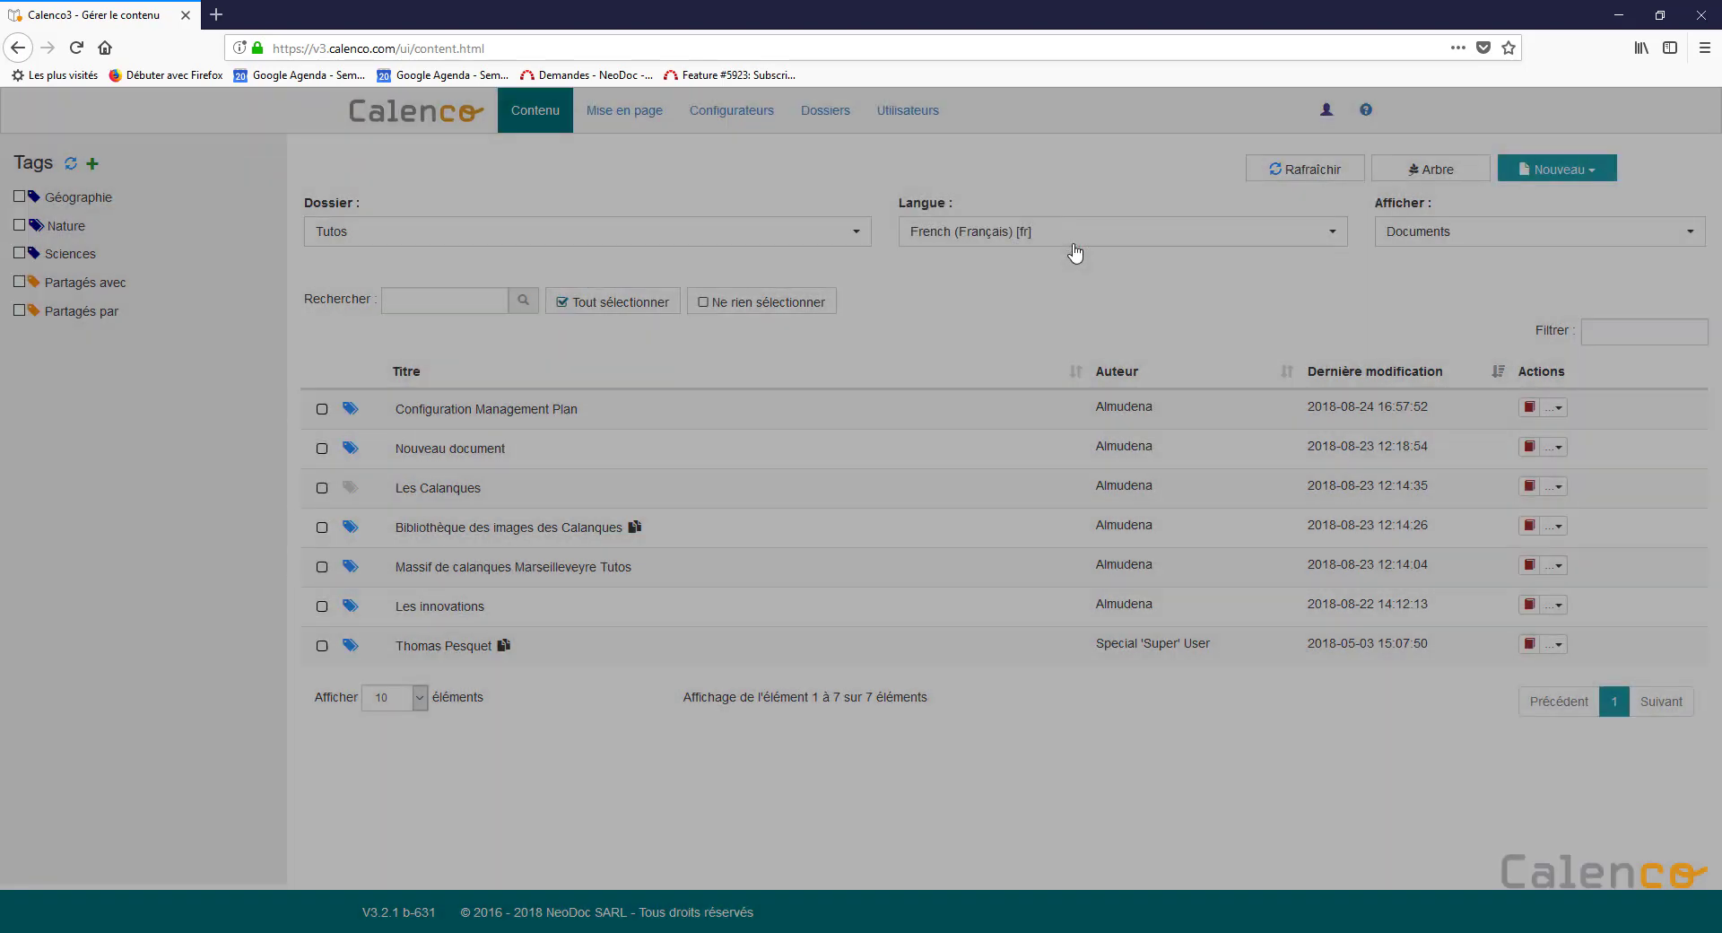